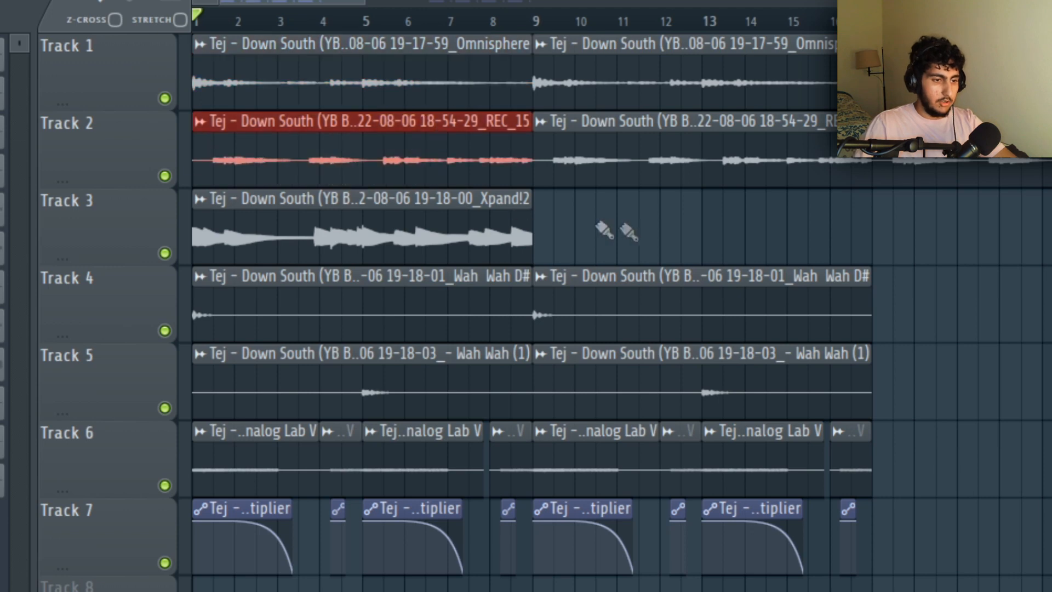
Highlight the clips on Tracks 4 to 7 in the playlist, clear the selection and open the list of arrangements
left_click_drag(371, 269, 321, 408)
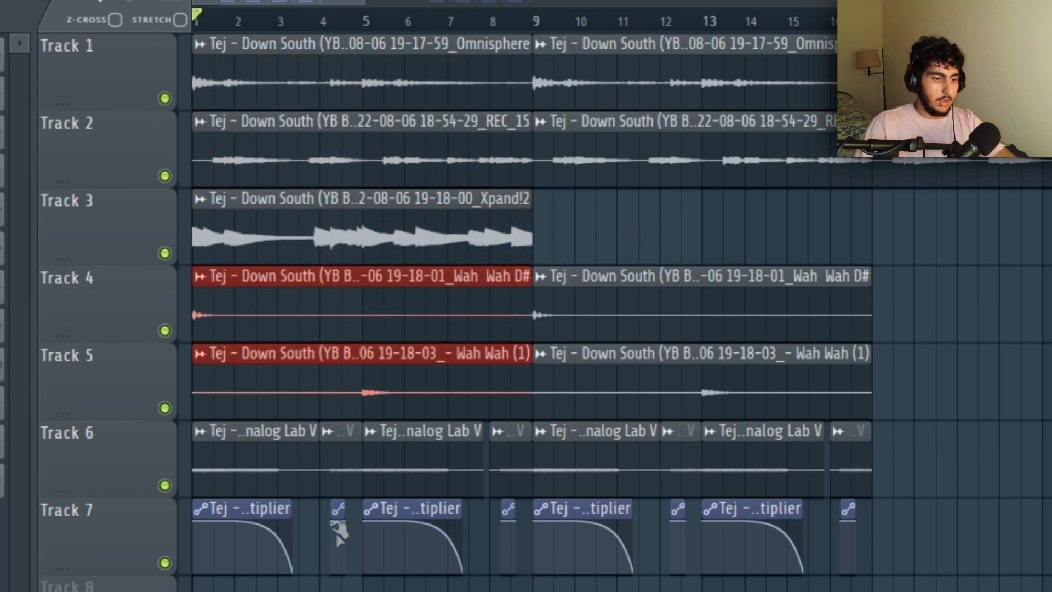
left_click_drag(503, 465, 167, 478)
key("ctrl+d")
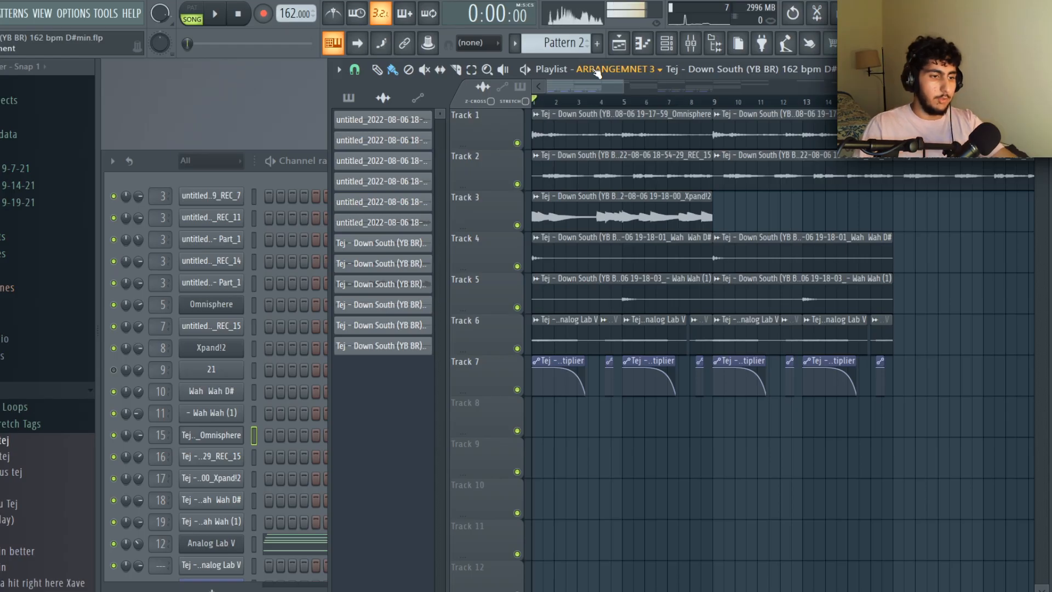
left_click(601, 76)
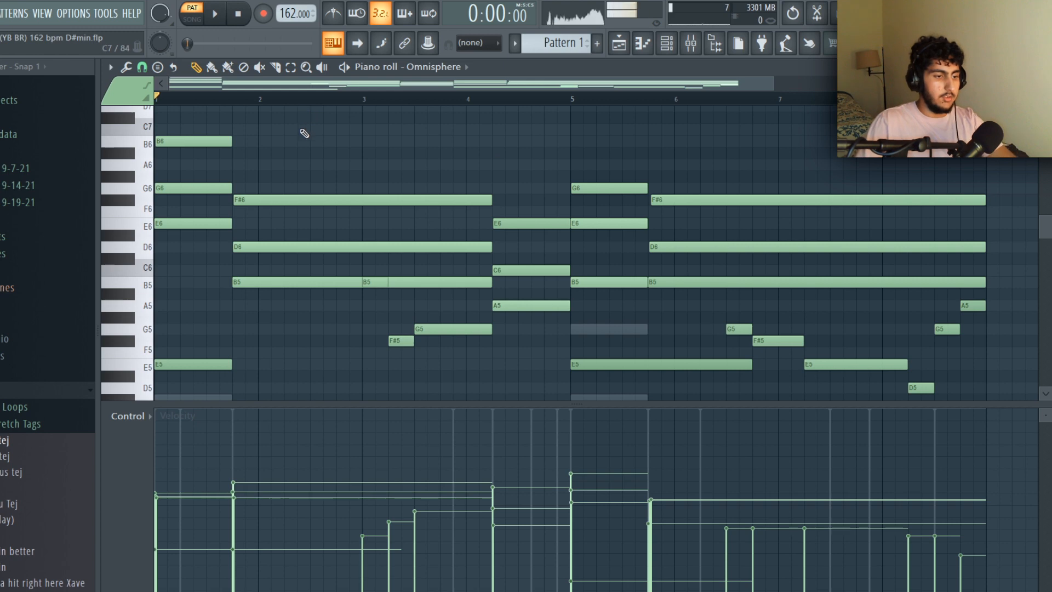
Highlight the chord notes across the first four bars of the Omnisphere piano roll and clear the selection
scroll(305, 133, "up", 1)
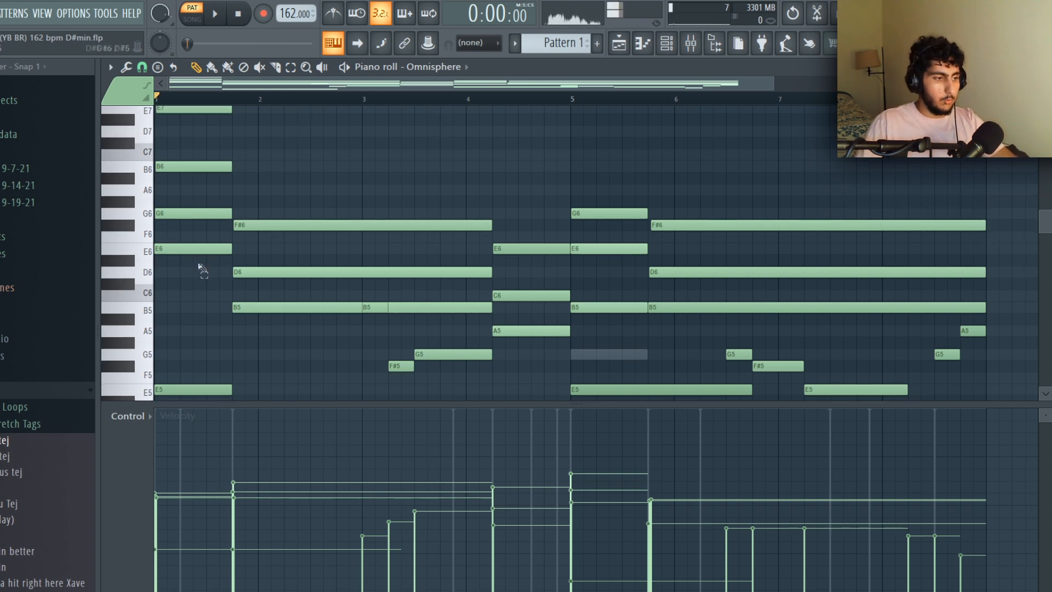
left_click_drag(199, 265, 194, 153, "ctrl")
left_click_drag(309, 178, 292, 356, "ctrl")
left_click_drag(527, 343, 534, 238, "ctrl")
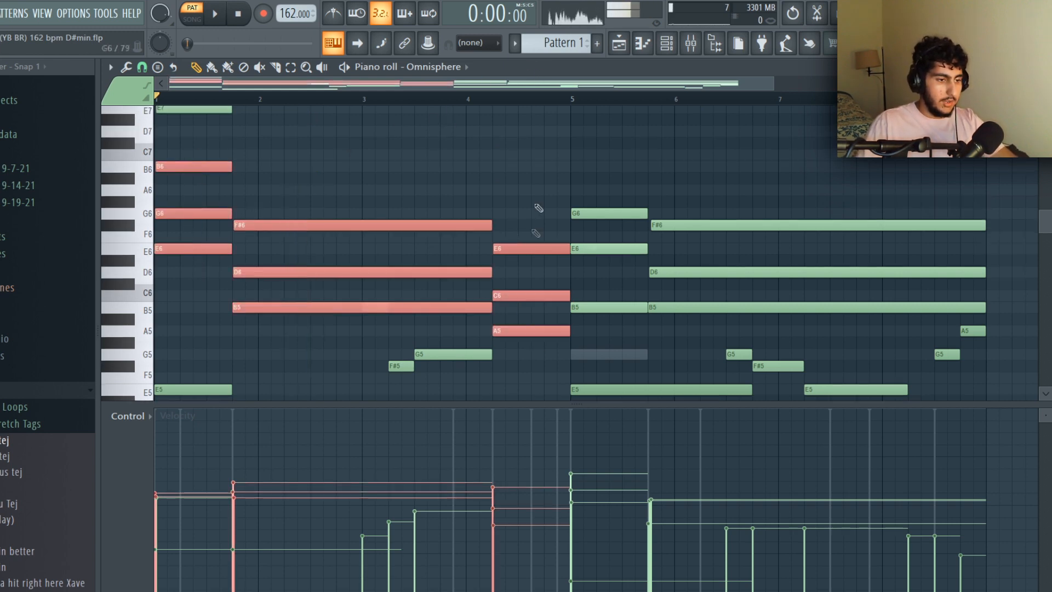
left_click(268, 237, "ctrl")
Highlight only the first two chords of the Omnisphere pattern, including the upper E7 note, and clear the selection
scroll(271, 227, "up", 1)
left_click_drag(204, 288, 183, 144, "ctrl")
left_click_drag(296, 162, 267, 364, "ctrl")
left_click(316, 222, "ctrl")
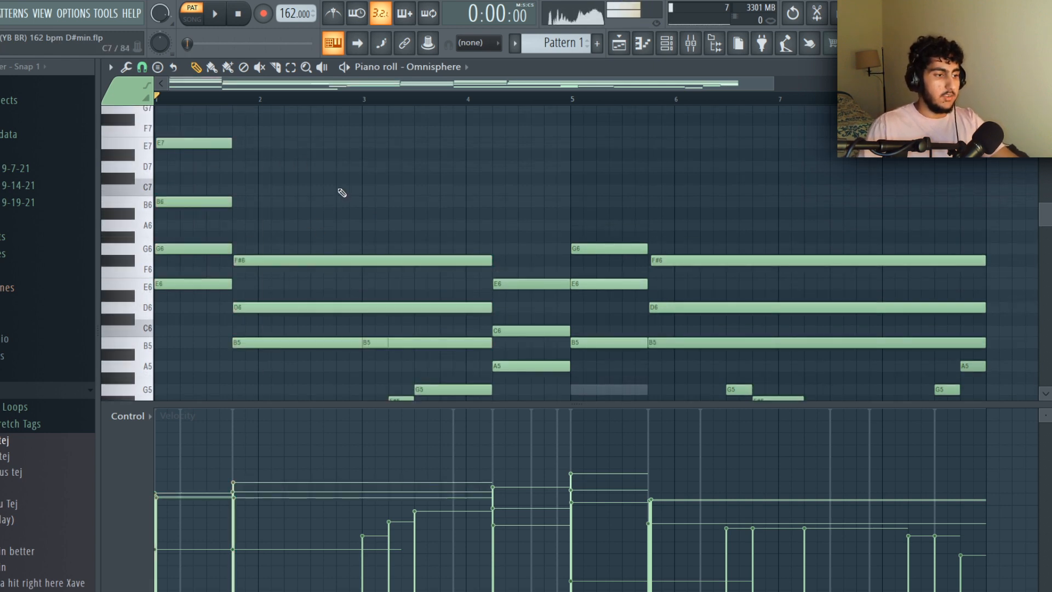
Highlight the E6 of the first chord and the B5 of the second chord one at a time
left_click(217, 284, "ctrl")
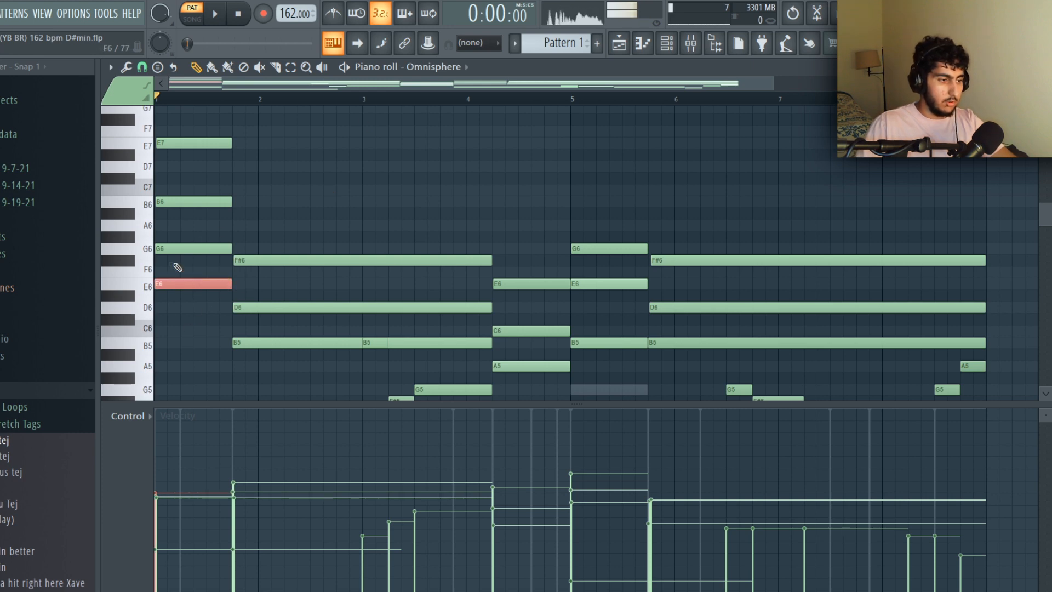
left_click(213, 259, "ctrl")
left_click(259, 343, "ctrl")
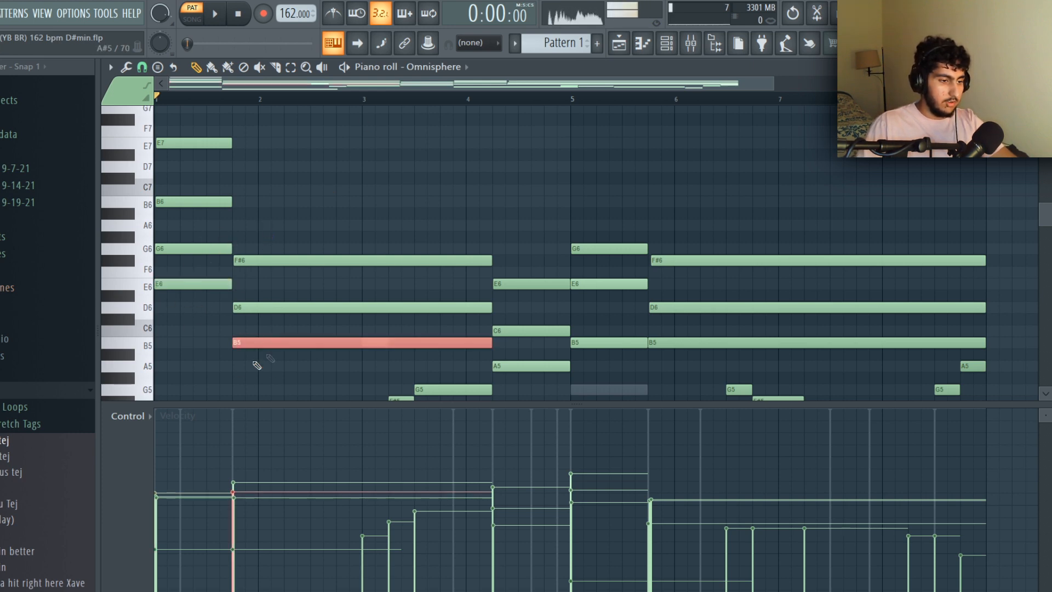
left_click(350, 206, "ctrl")
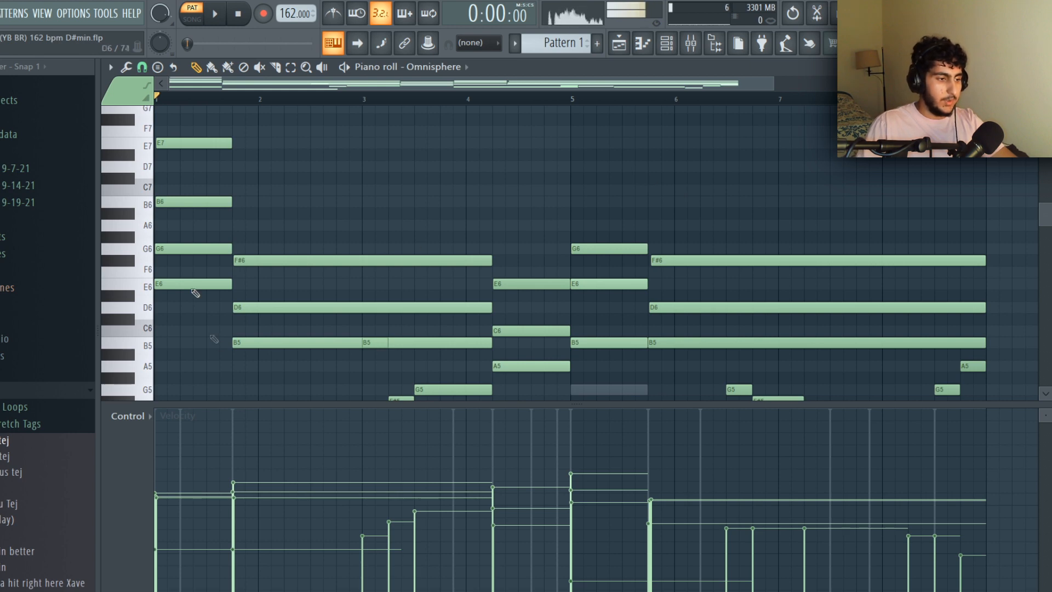
Highlight the E6, B5, A5, B5 and B5 notes that underlie the successive chords and clear the selection
left_click(203, 282, "ctrl")
left_click(296, 340, "ctrl")
left_click(504, 365, "ctrl")
left_click(618, 343, "ctrl")
left_click(678, 344, "ctrl+shift")
left_click(385, 204, "ctrl")
Examine the first chord's E notes in different octaves by highlighting E6 and E7 separately
scroll(385, 204, "down", 1)
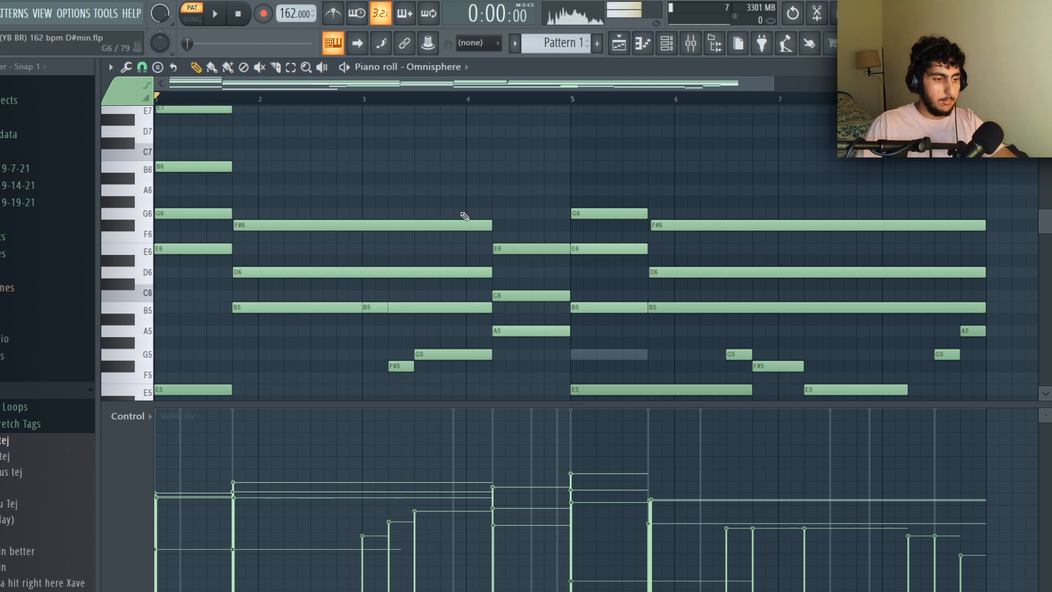
scroll(403, 193, "up", 1)
scroll(254, 271, "up", 1)
scroll(236, 285, "down", 1)
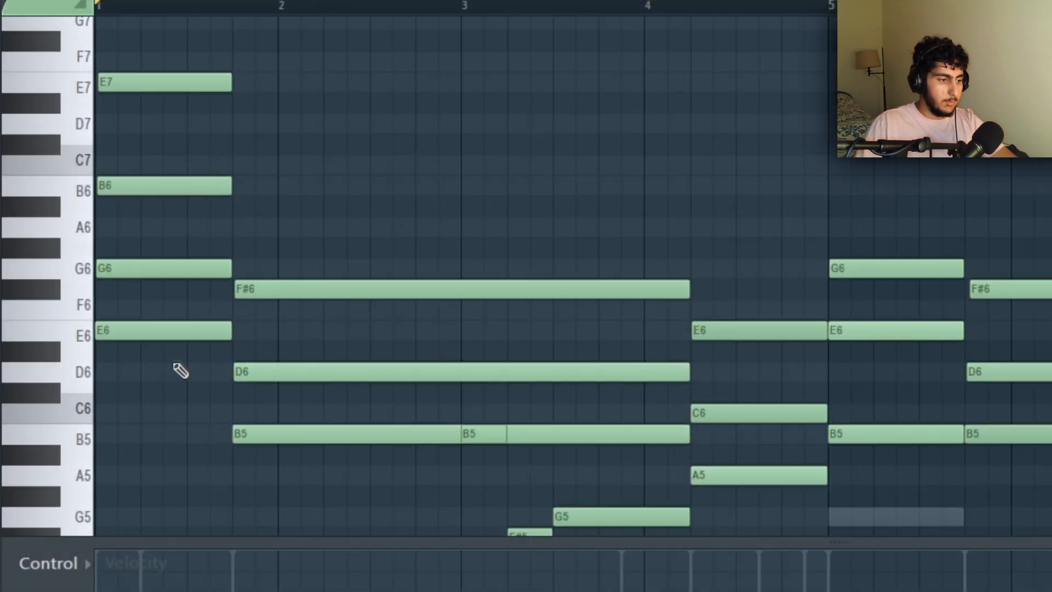
left_click(156, 331, "ctrl")
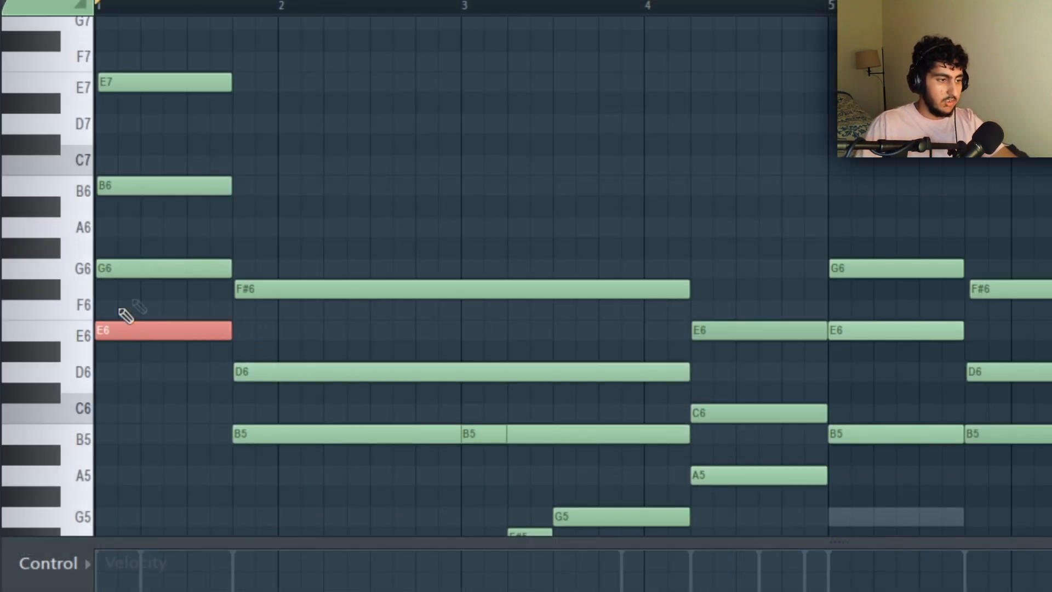
left_click(302, 210, "ctrl")
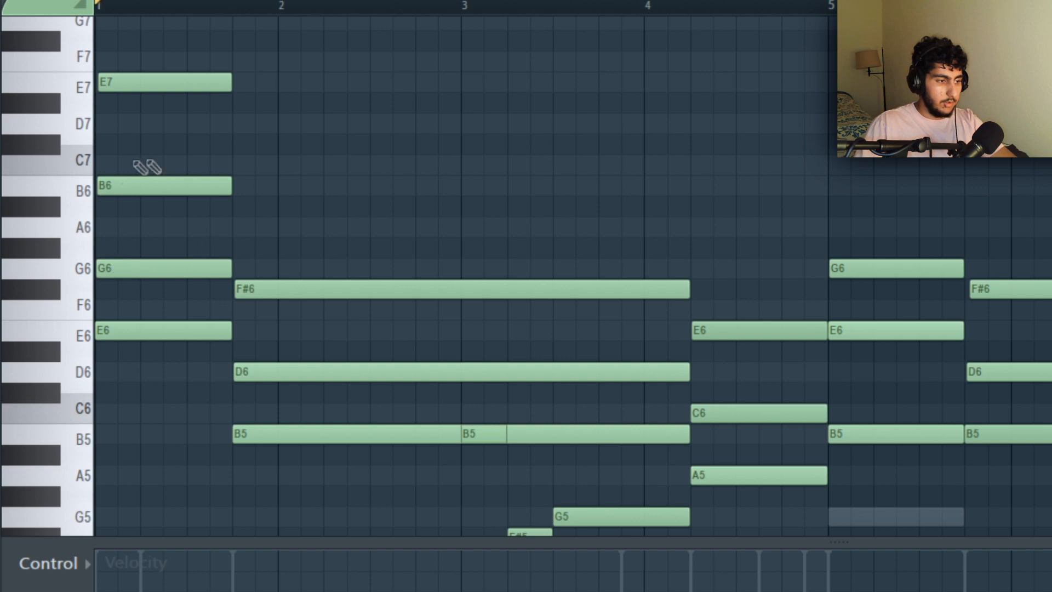
left_click_drag(328, 111, 153, 52)
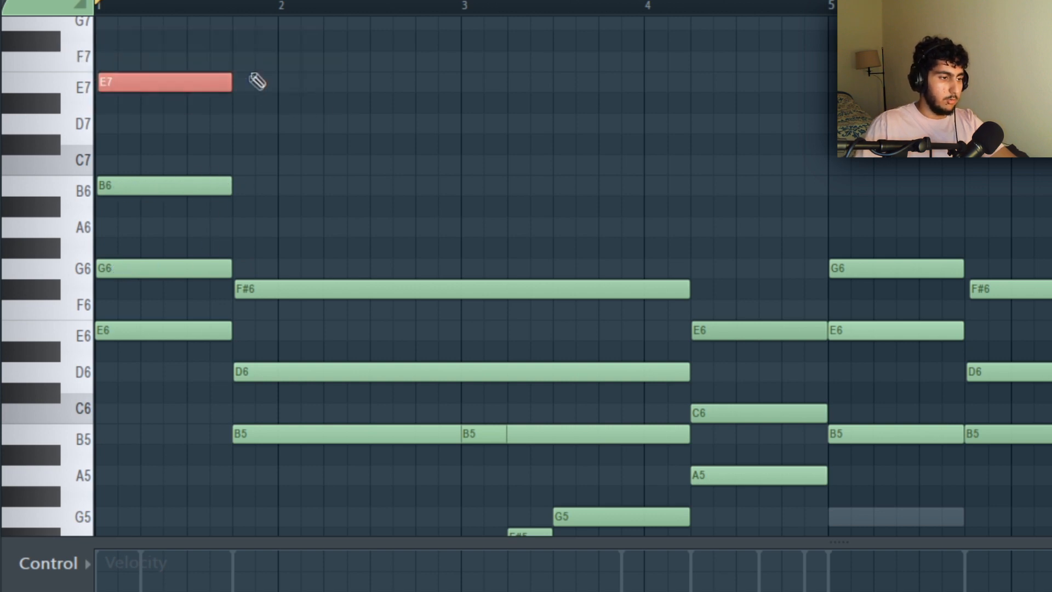
scroll(263, 120, "down", 3)
left_click(184, 387, "ctrl")
scroll(170, 299, "up", 3)
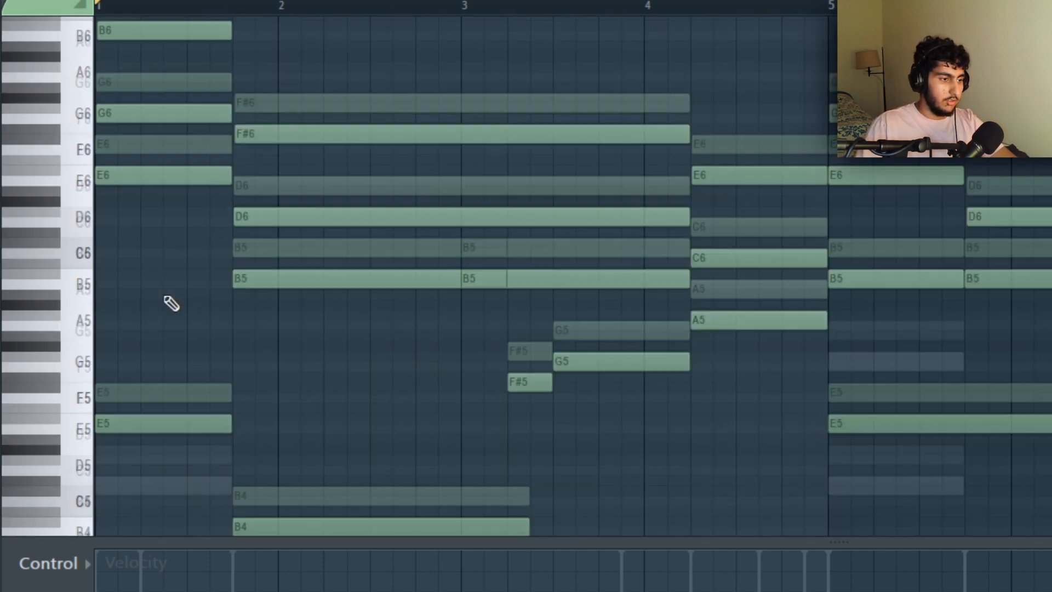
scroll(333, 226, "down", 3)
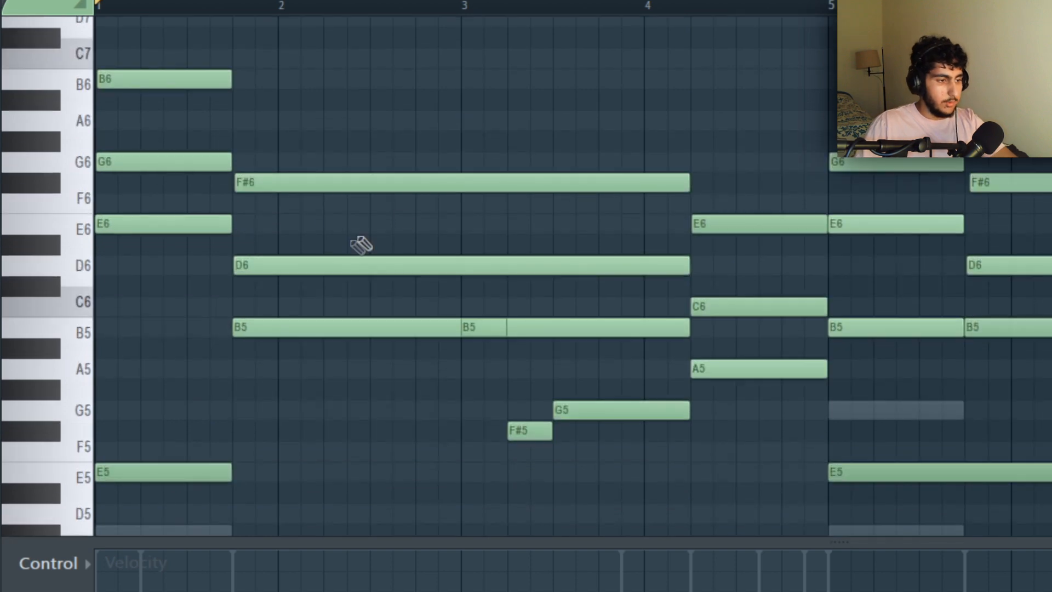
Highlight the second chord's B5 separately from its D6 and F#6 notes and clear the selection
left_click(329, 327, "ctrl")
left_click(331, 376, "ctrl")
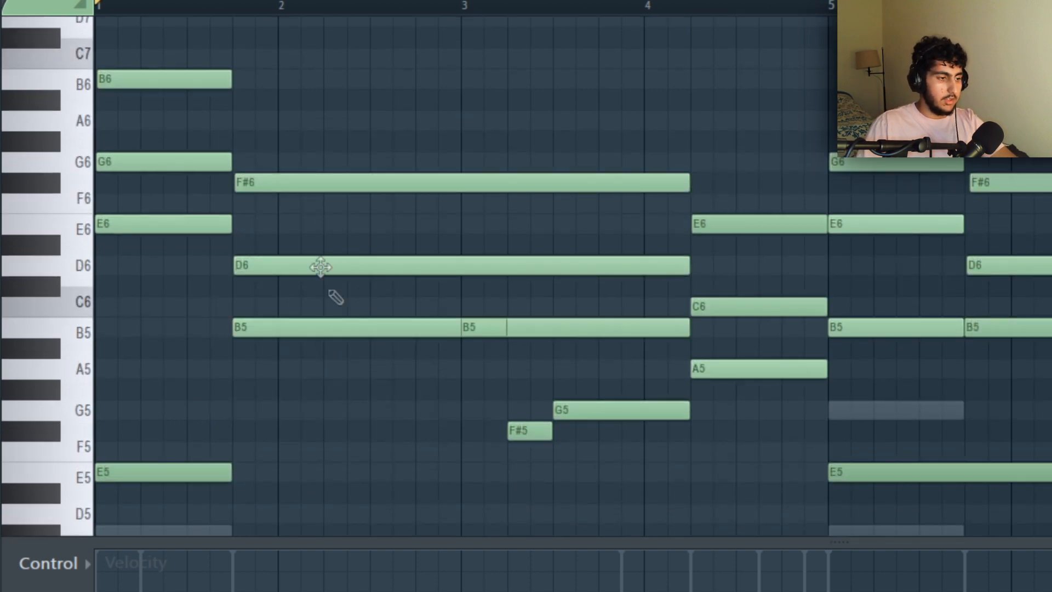
left_click_drag(346, 314, 331, 168)
left_click(331, 233, "ctrl")
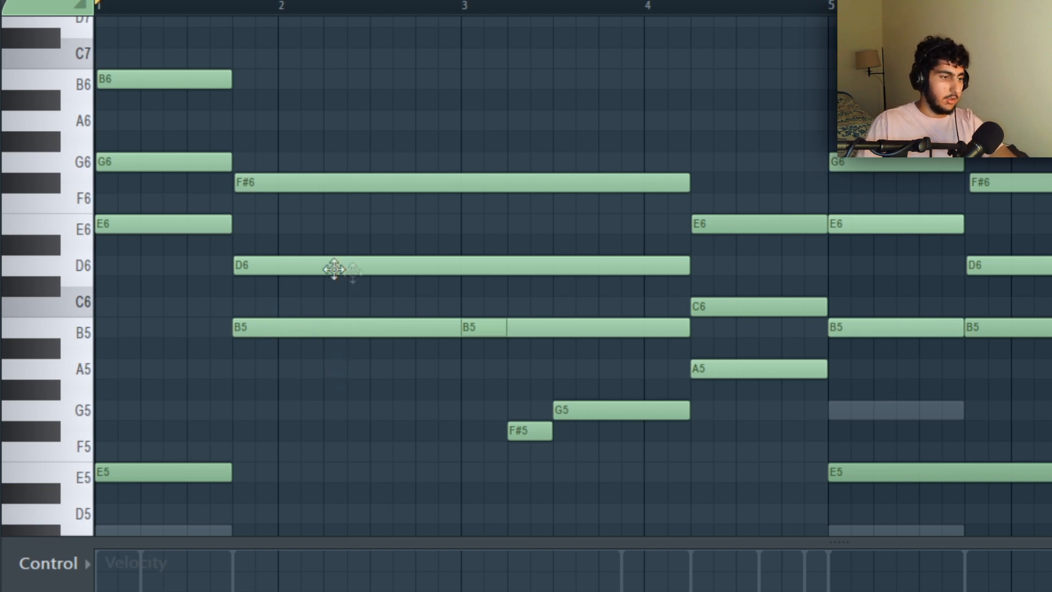
Highlight the third chord's A5, C6 and E6 notes and the second chord's B5 for comparison
left_click_drag(751, 418, 714, 233)
left_click_drag(316, 396, 334, 320)
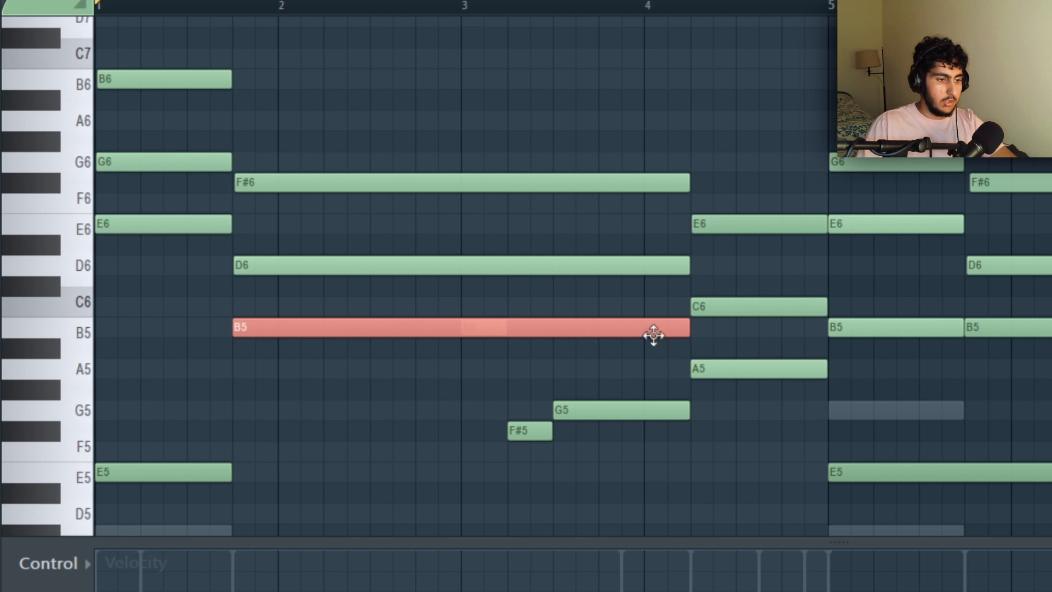
right_click(815, 456)
left_click_drag(780, 442, 758, 211)
left_click(784, 122)
Highlight the first two chords as a group and the bars 5 to 8 chords as another, clearing the selection
scroll(932, 307, "up", 1)
scroll(933, 343, "down", 1)
left_click_drag(319, 335, 188, 121)
scroll(188, 121, "up", 3)
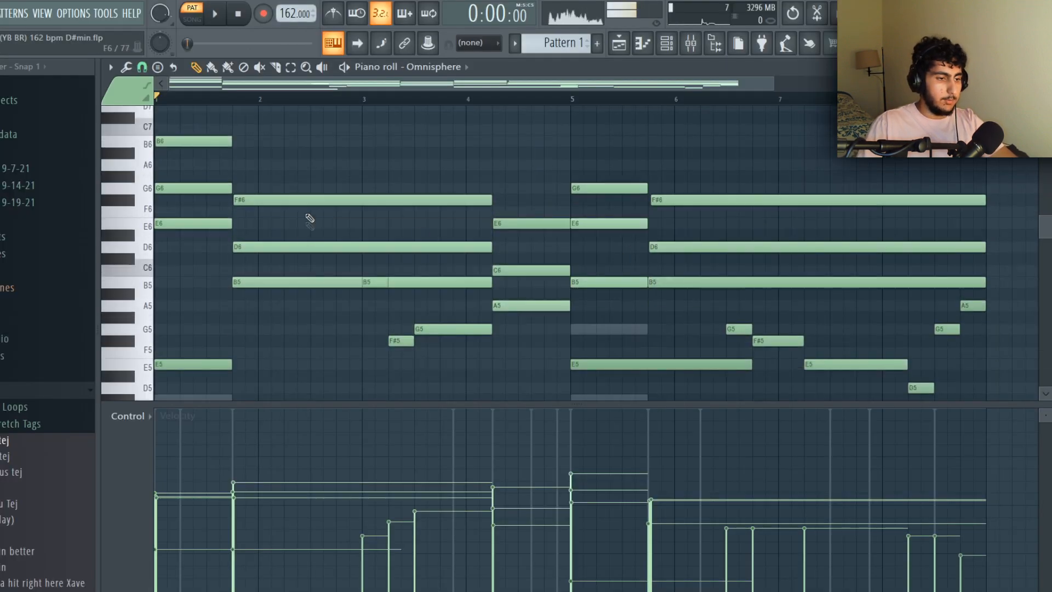
scroll(592, 315, "down", 3)
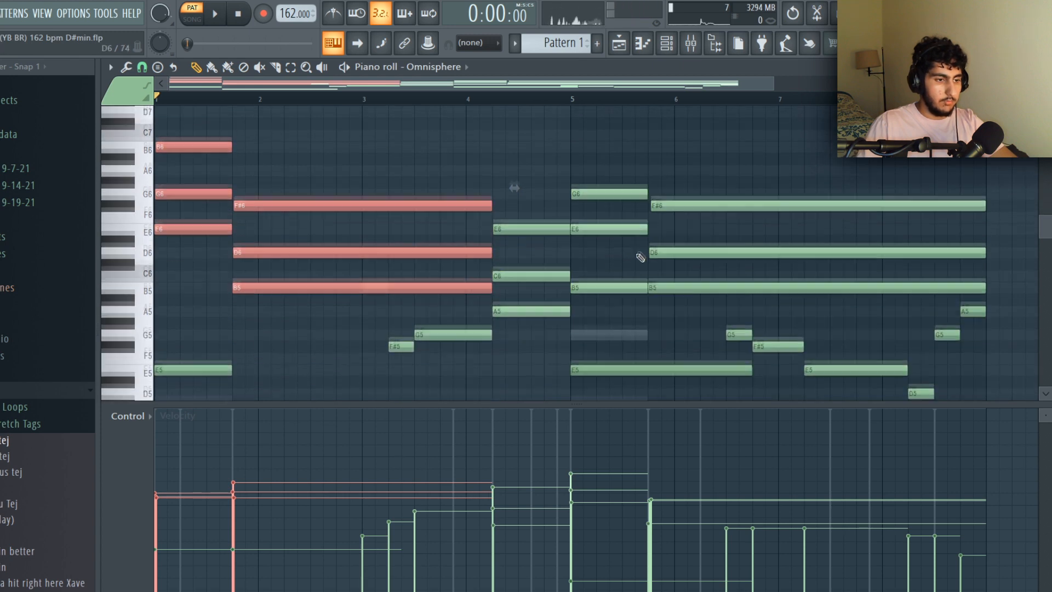
left_click_drag(582, 292, 866, 151)
left_click(817, 153)
Highlight the B5 note of the chord starting at bar 5 and clear the selection
scroll(548, 241, "up", 1)
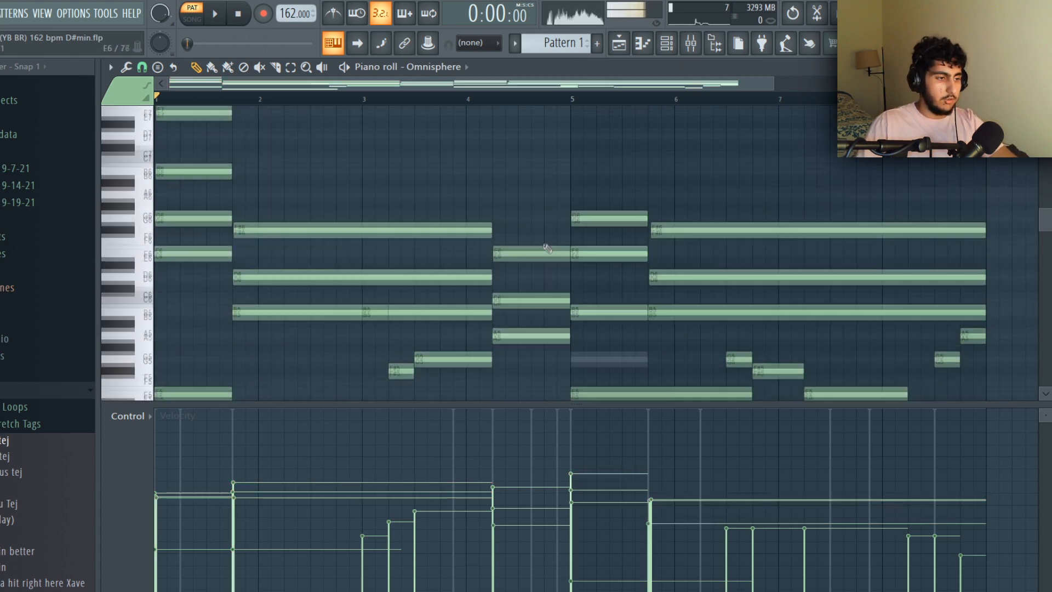
scroll(816, 225, "down", 1)
left_click(614, 281)
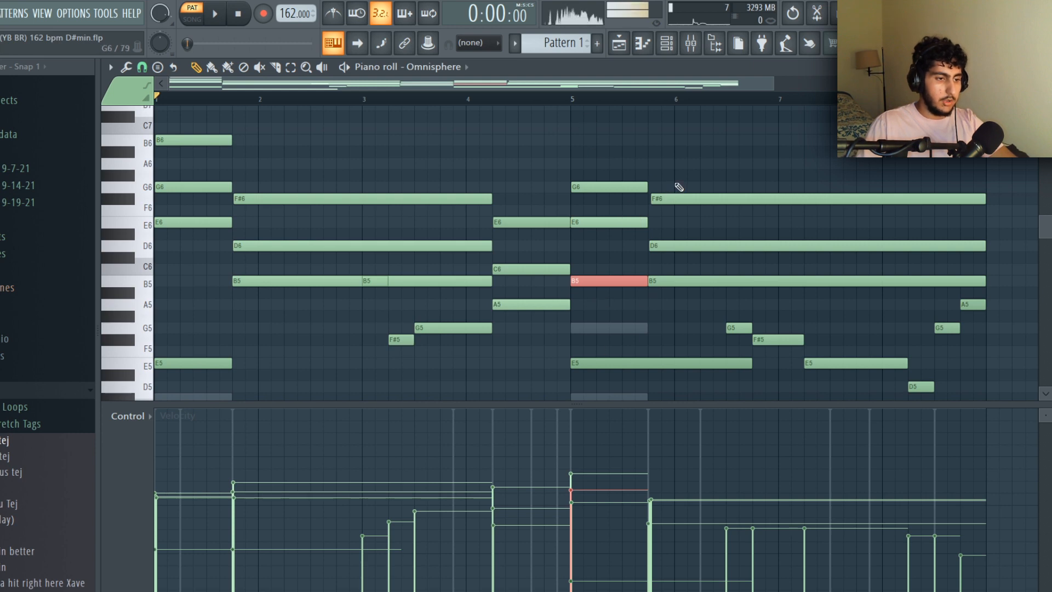
scroll(347, 189, "up", 2)
left_click(278, 186)
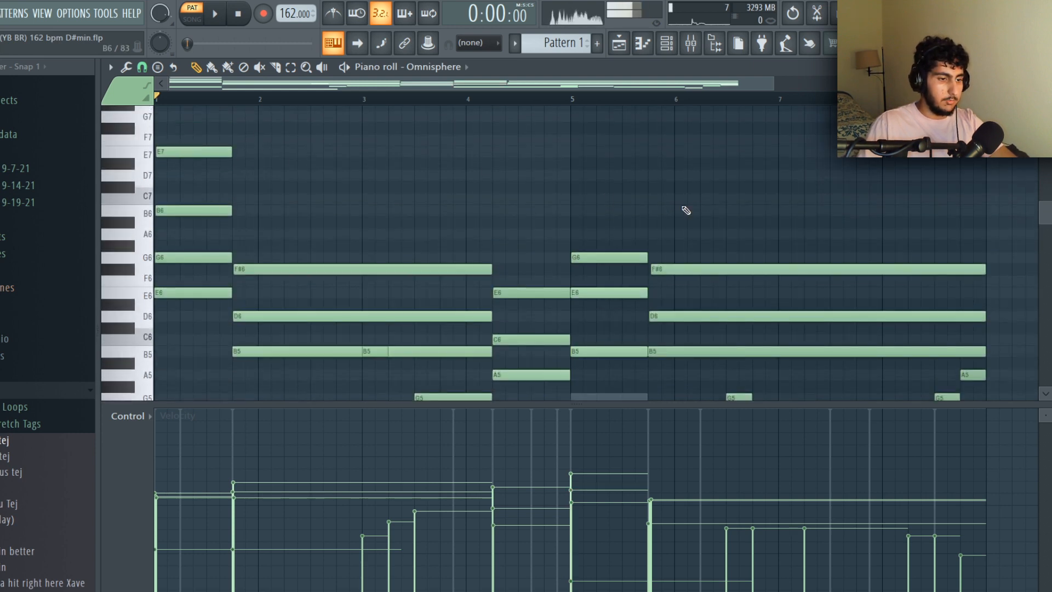
Highlight the low melody and bass notes beneath the chords, clear the selection and play the Omnisphere pattern
scroll(548, 217, "down", 2)
scroll(460, 191, "down", 2)
left_click_drag(417, 289, 218, 357)
left_click_drag(524, 228, 404, 307)
left_click_drag(741, 283, 800, 251)
left_click_drag(873, 331, 959, 277)
left_click_drag(954, 233, 918, 228)
scroll(394, 336, "down", 2)
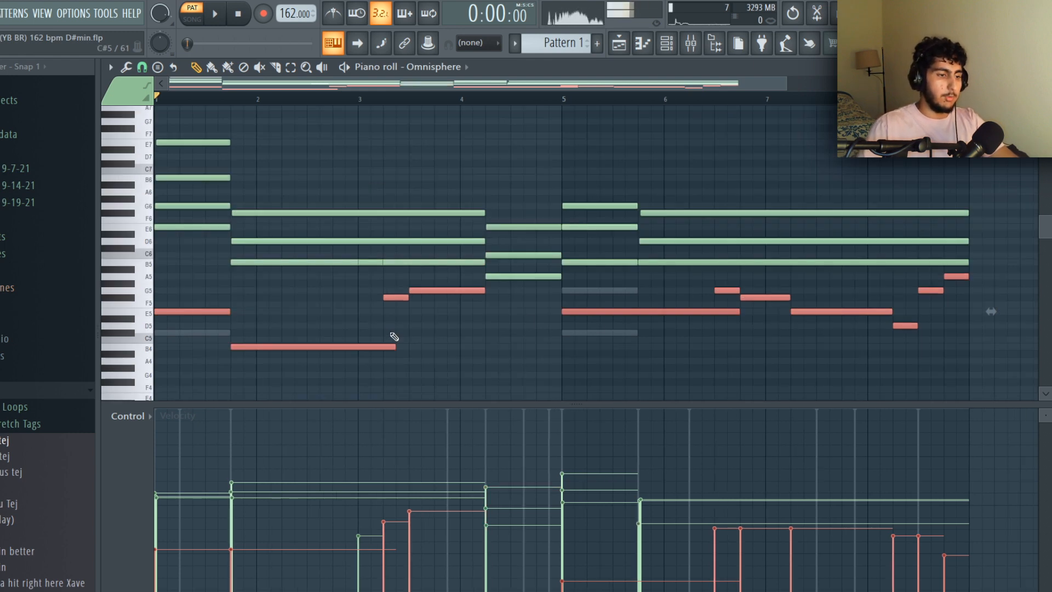
left_click(627, 174)
key("space")
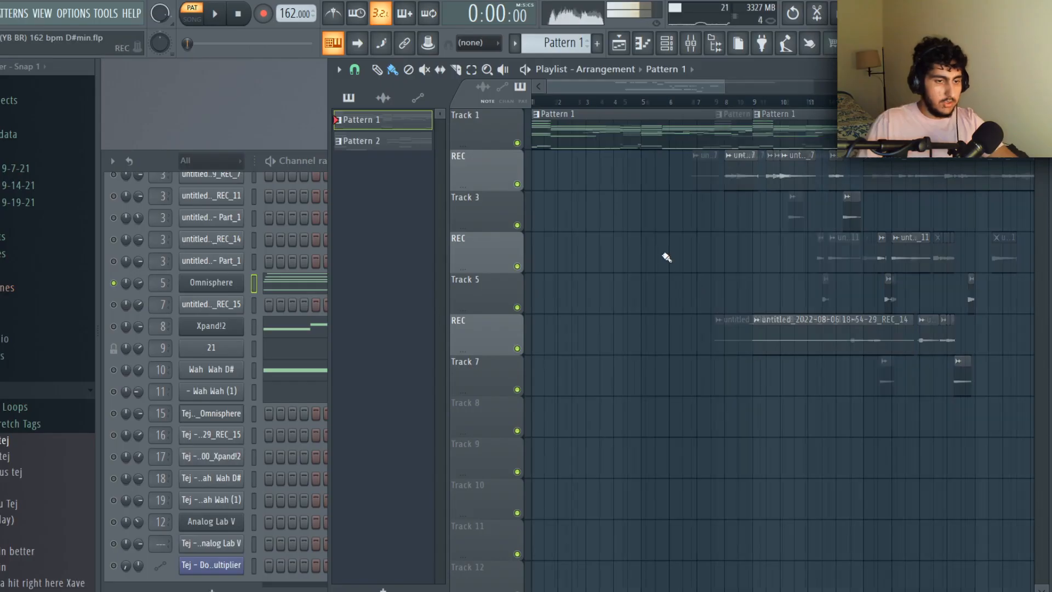
Examine the recorded clips on the REC tracks and the tracks between them in the playlist
scroll(666, 257, "down", 4)
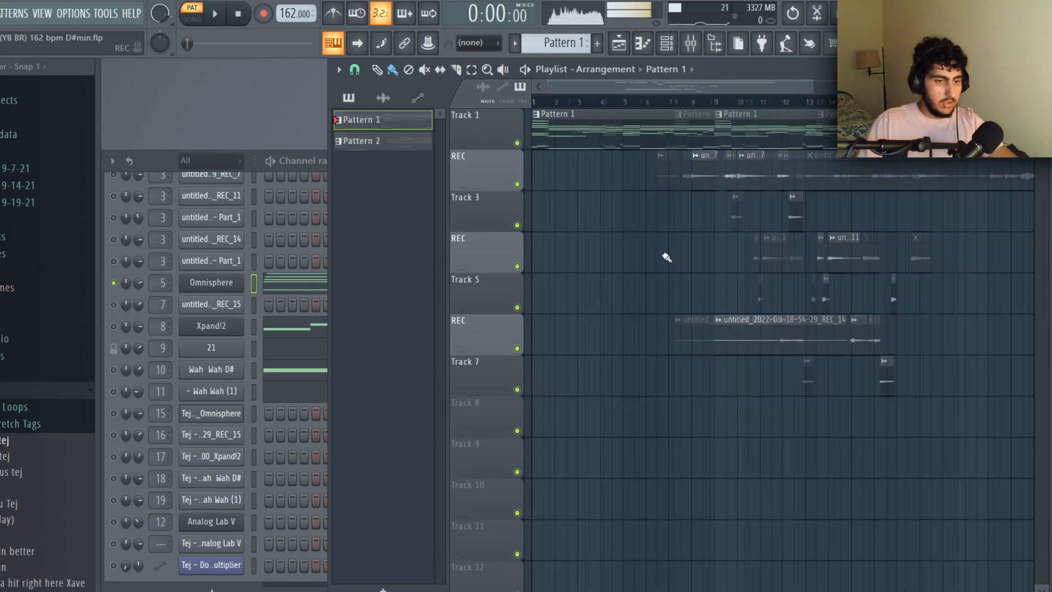
left_click_drag(758, 415, 620, 172)
scroll(618, 288, "up", 3)
left_click_drag(817, 395, 954, 362)
scroll(887, 351, "up", 1)
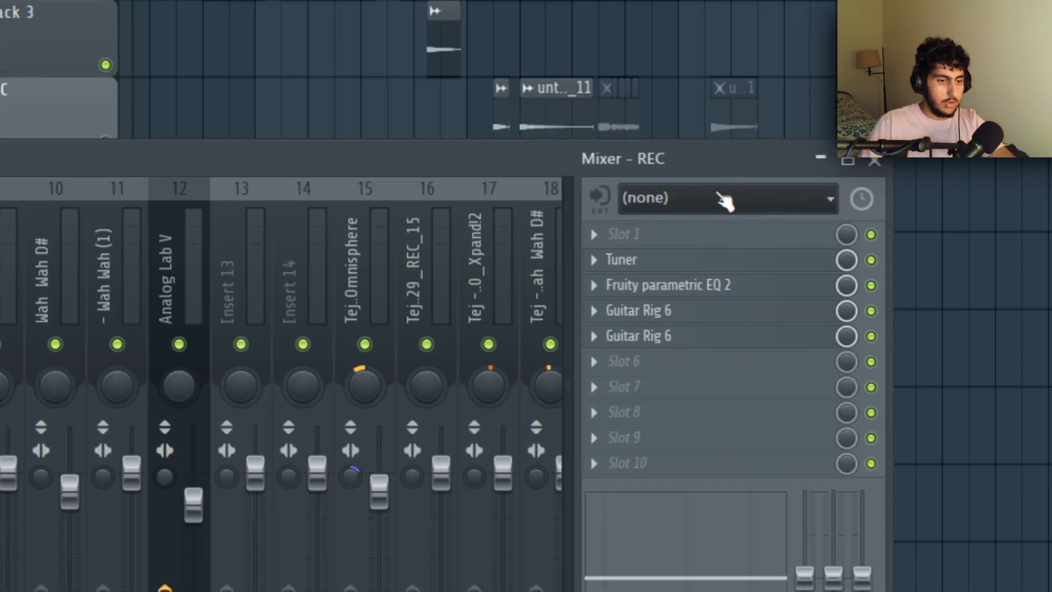
Set the REC mixer track's input to In 2 and check its Fruity parametric EQ 2
left_click(723, 202)
left_click(636, 315)
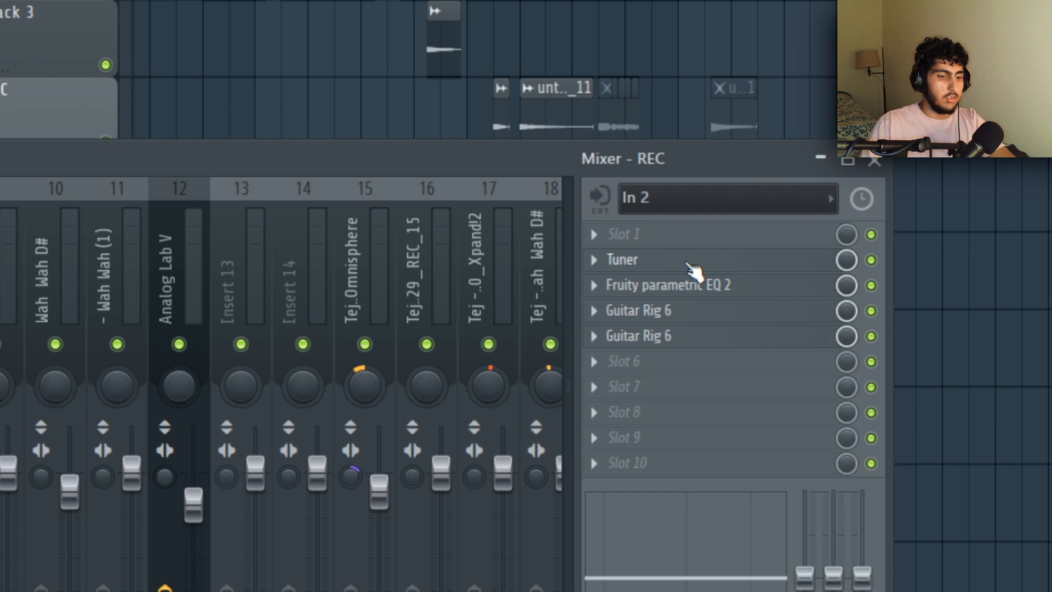
left_click(704, 286)
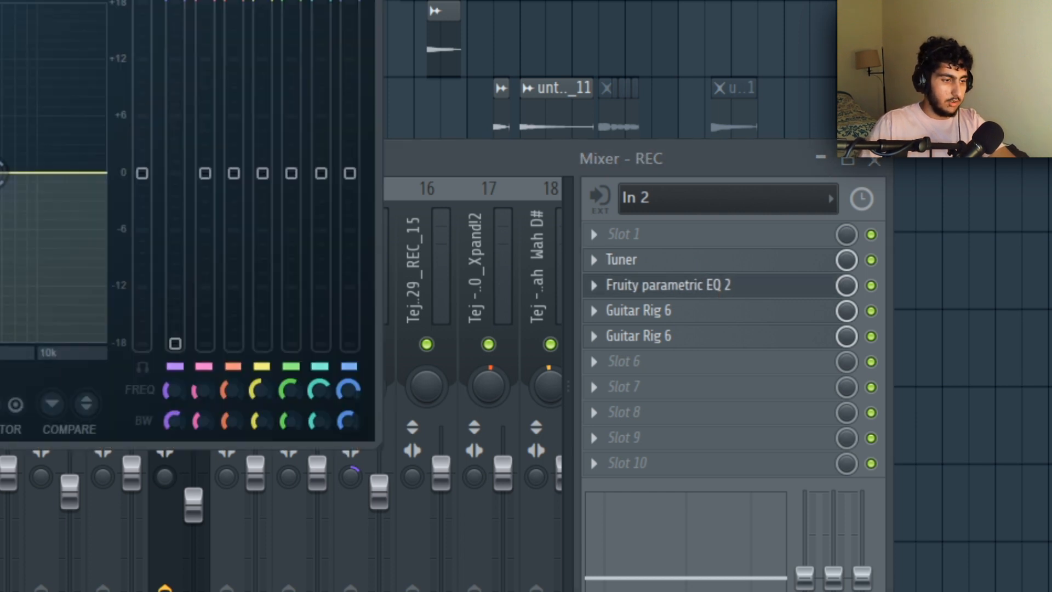
key("Escape")
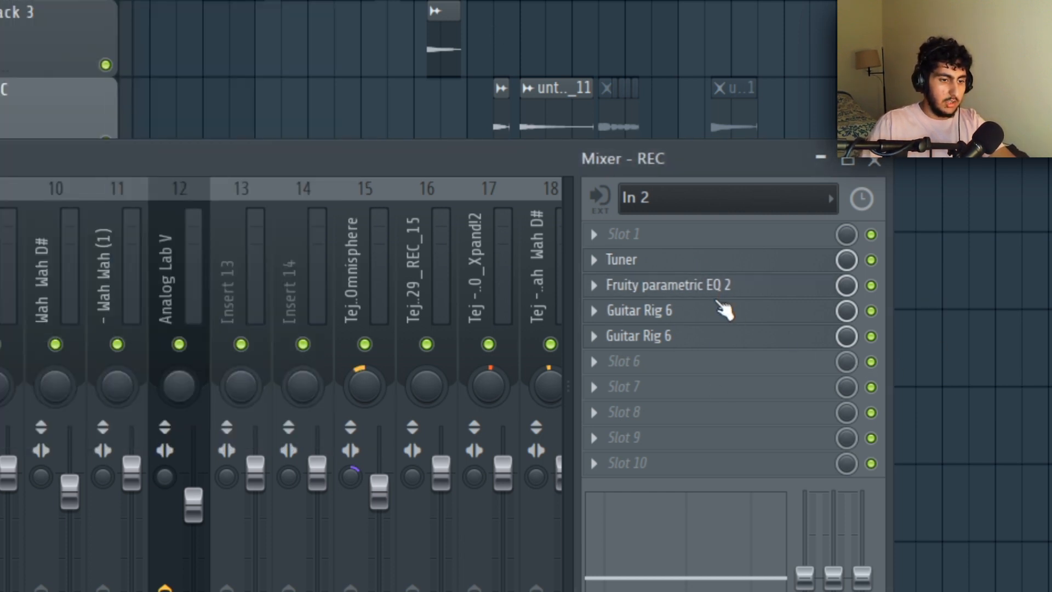
Open the second Guitar Rig 6 on the REC track and turn down the Fire Breather amp's gain
left_click(711, 340)
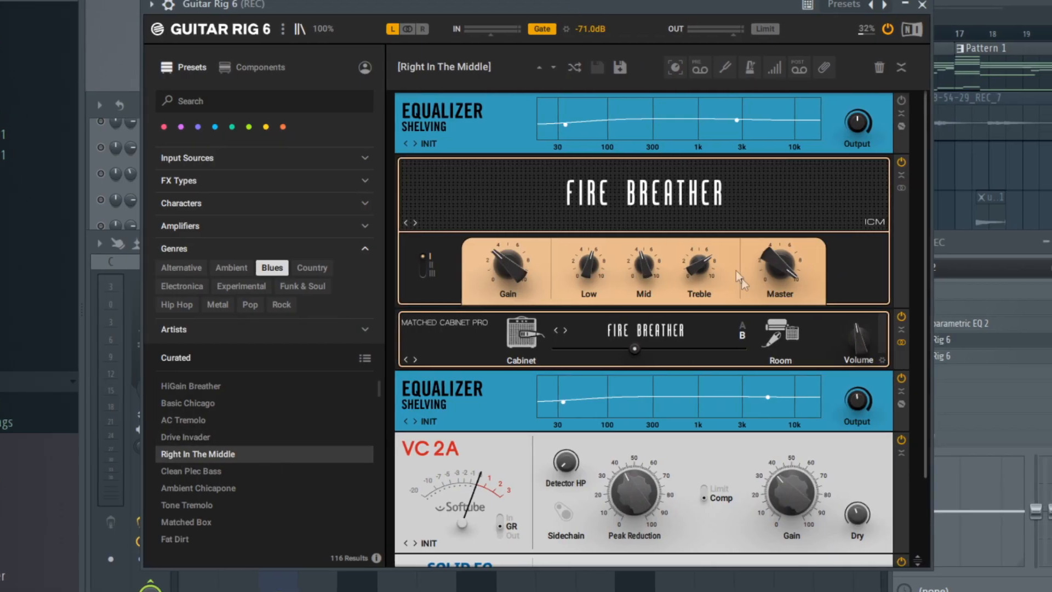
left_click_drag(497, 267, 497, 300)
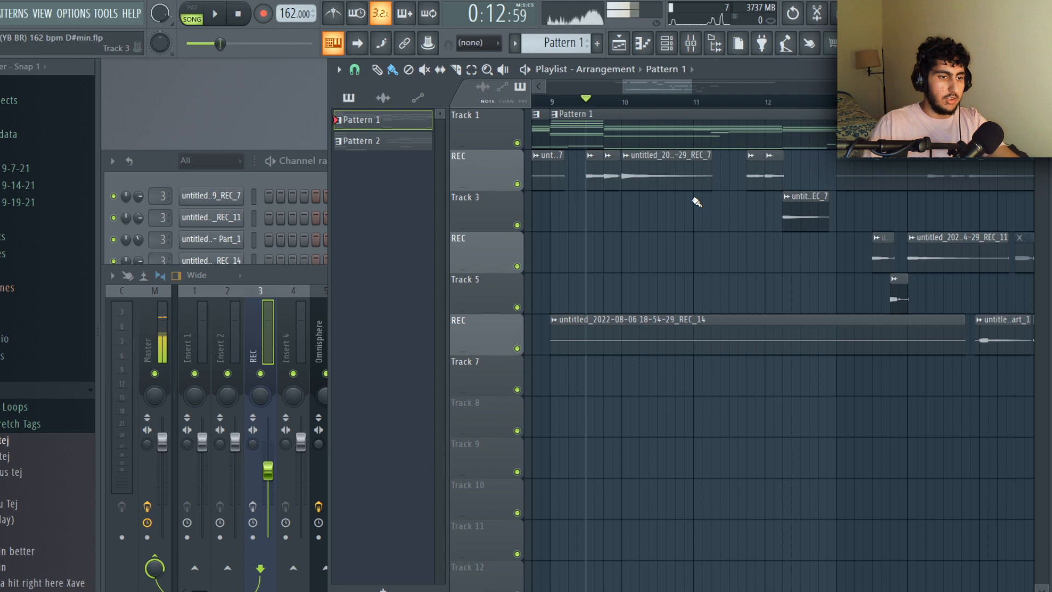
Highlight the recorded clips between bars 9 and 12 on the first REC track and clear the selection
left_click_drag(800, 189, 588, 152)
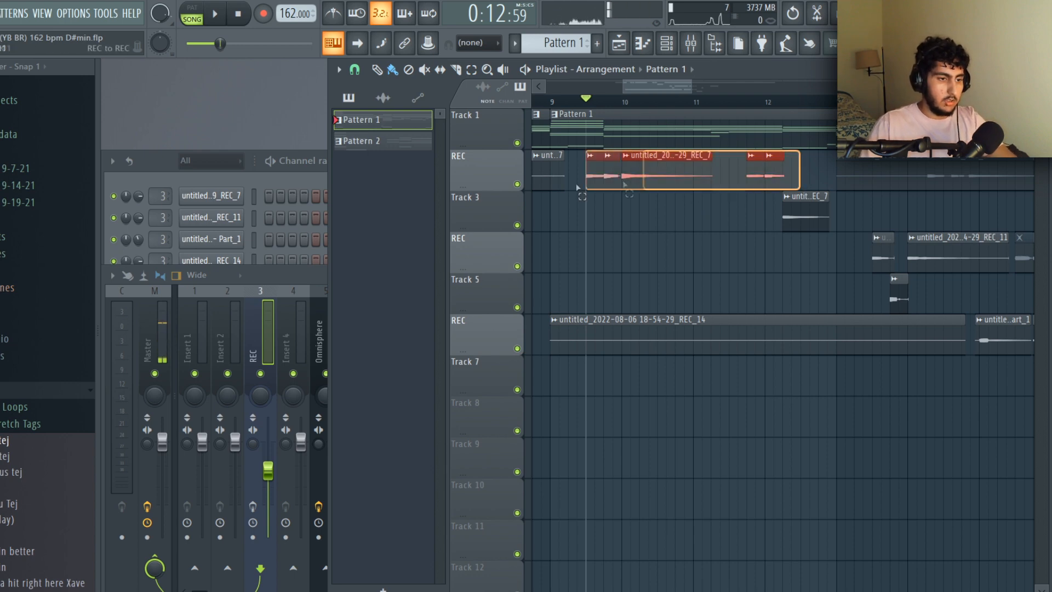
left_click(634, 250)
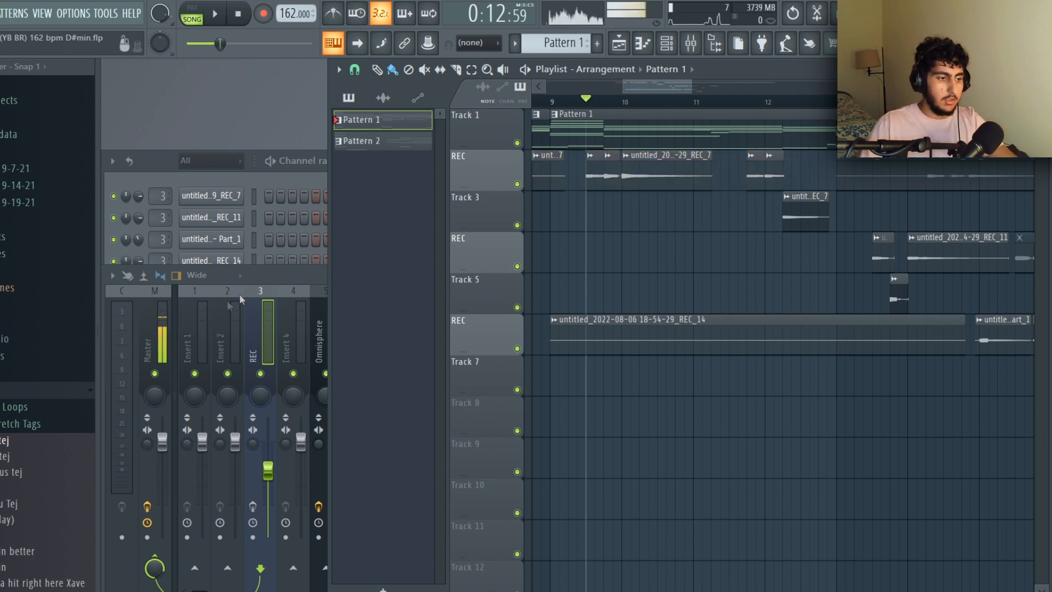
Slice the REC_7 clip on the first REC playlist track just before its note onsets between bars 9 and 10
left_click(269, 291)
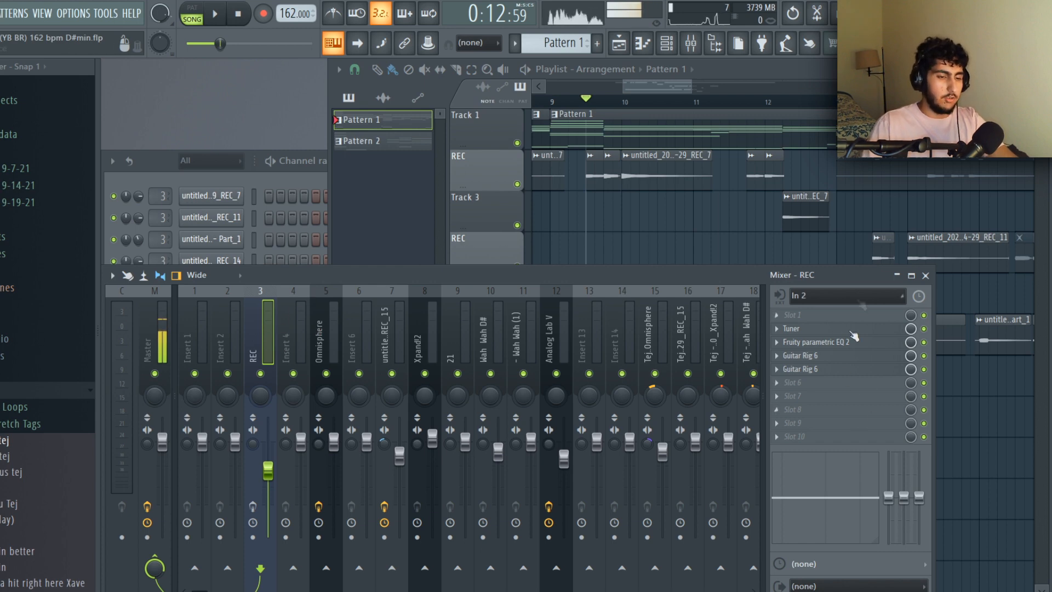
left_click(664, 242)
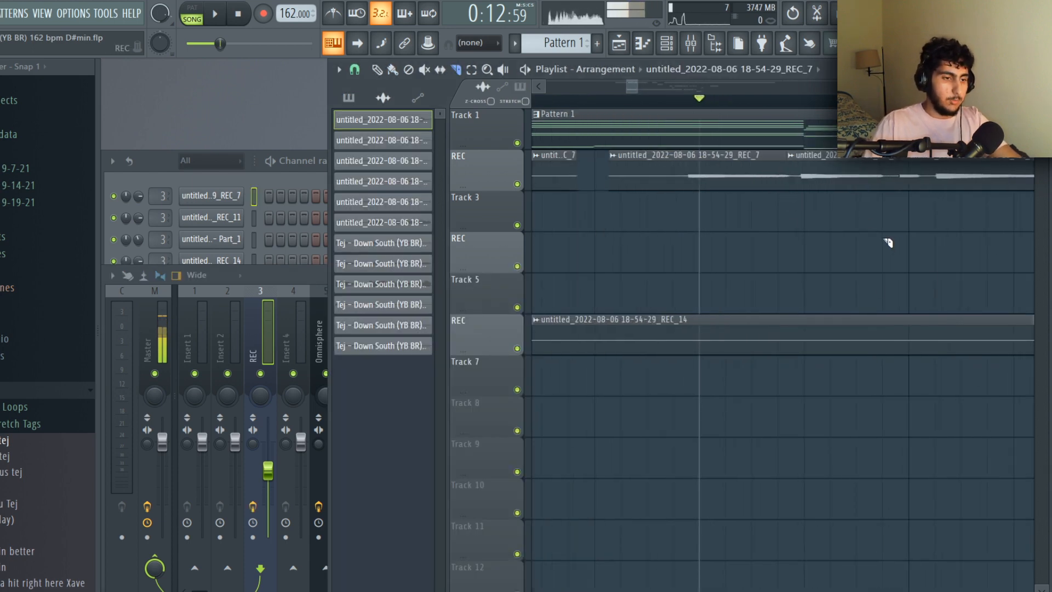
scroll(664, 188, "up", 3)
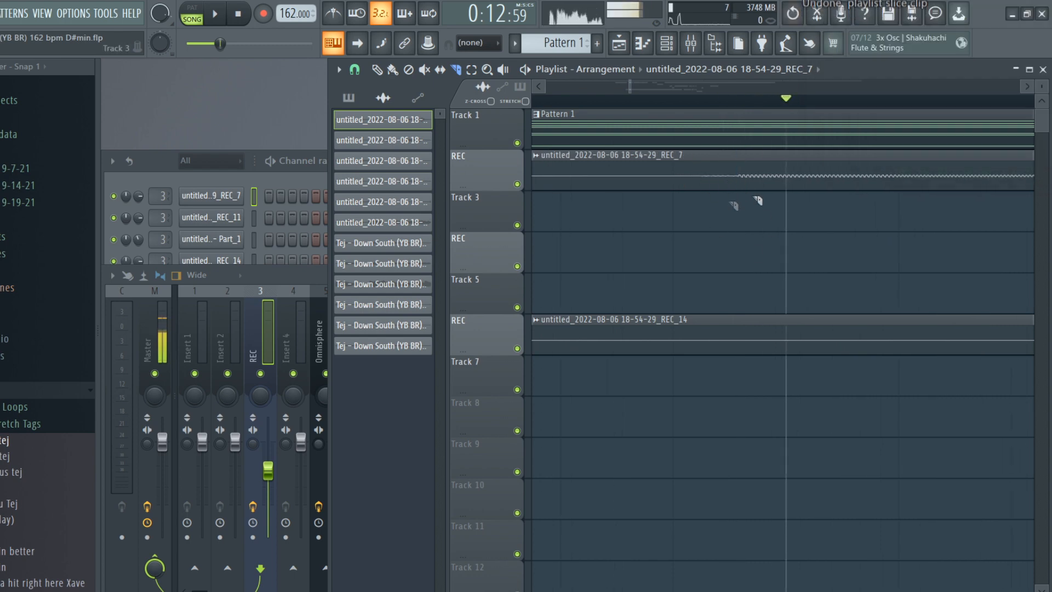
left_click(715, 181)
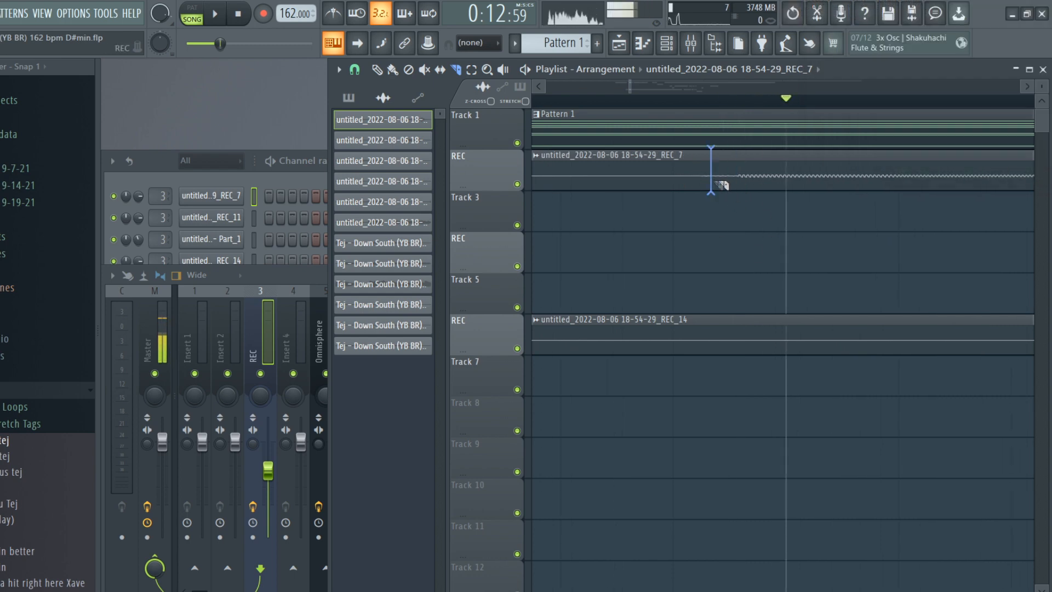
left_click(734, 185)
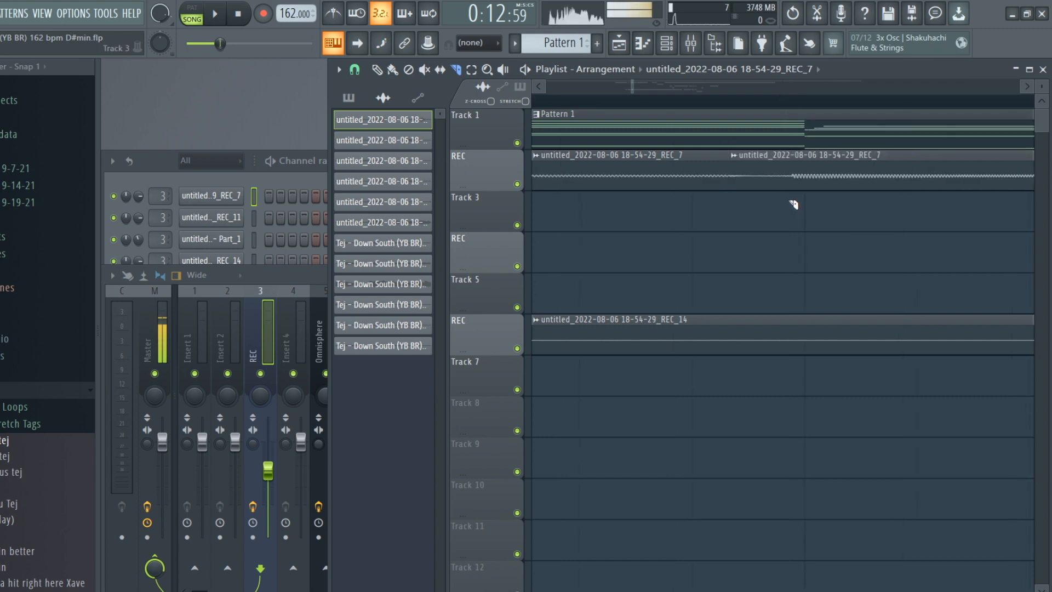
left_click(790, 183)
Undo the last slice and cut REC_7 again just before the note after bar 10, removing the silent piece ahead of it
scroll(932, 196, "down", 3)
scroll(909, 193, "up", 3)
scroll(698, 180, "up", 5)
right_click(701, 184)
key("ctrl+z")
right_click(691, 185)
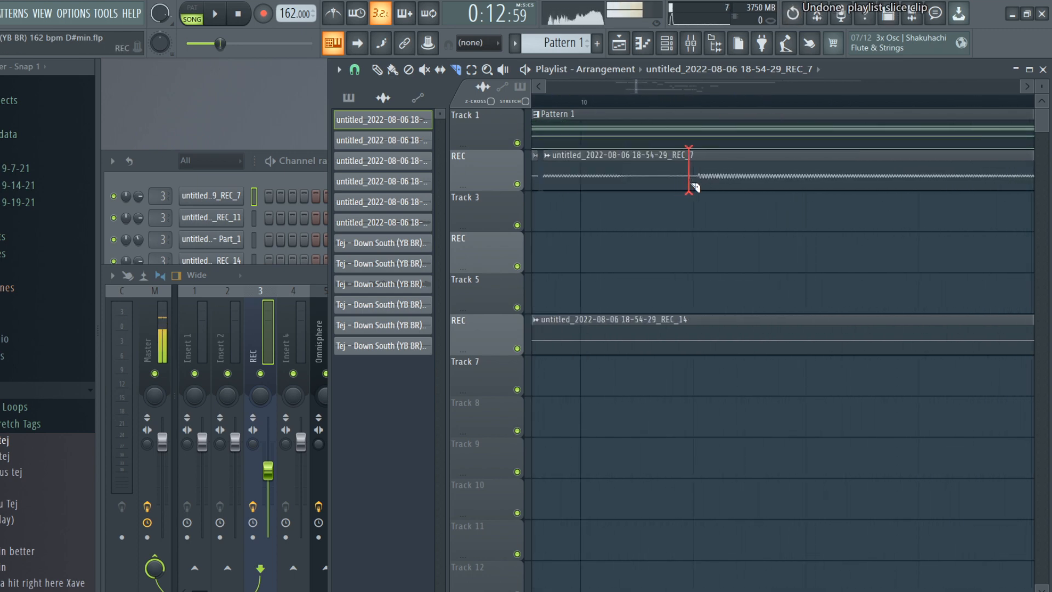
scroll(674, 193, "down", 5)
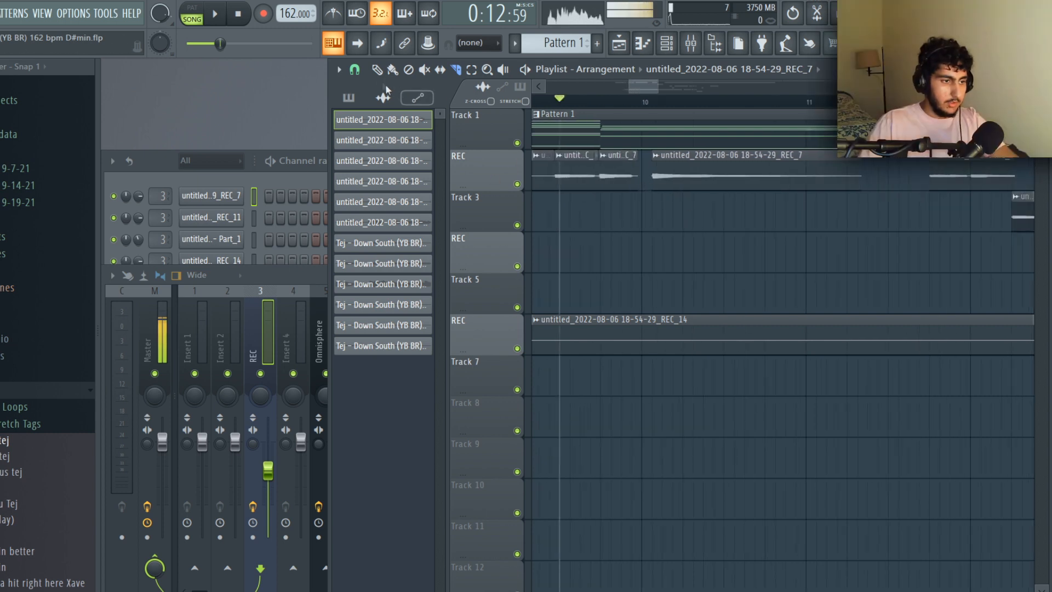
Set the playlist snap to Line and quantize the start times of the selected REC_7 clips around bar 10
left_click(354, 70)
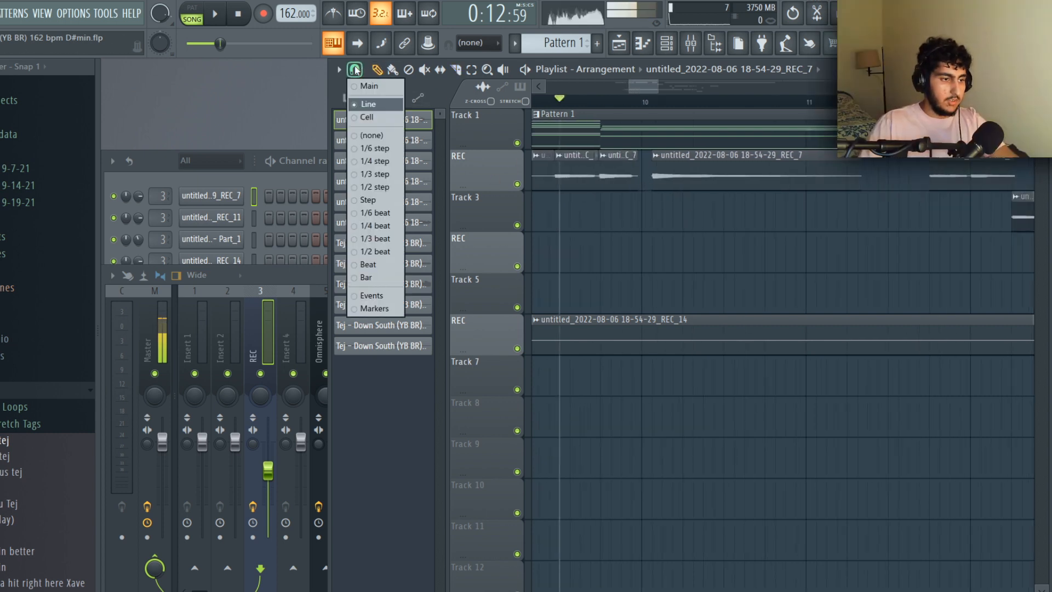
left_click(364, 109)
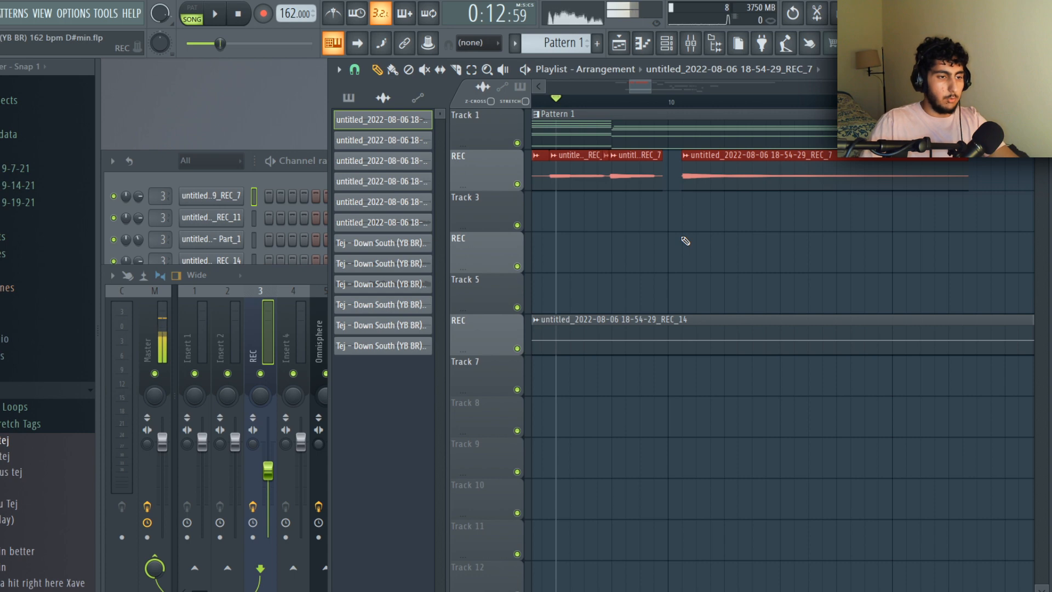
scroll(586, 203, "left", 2)
key("shift+q")
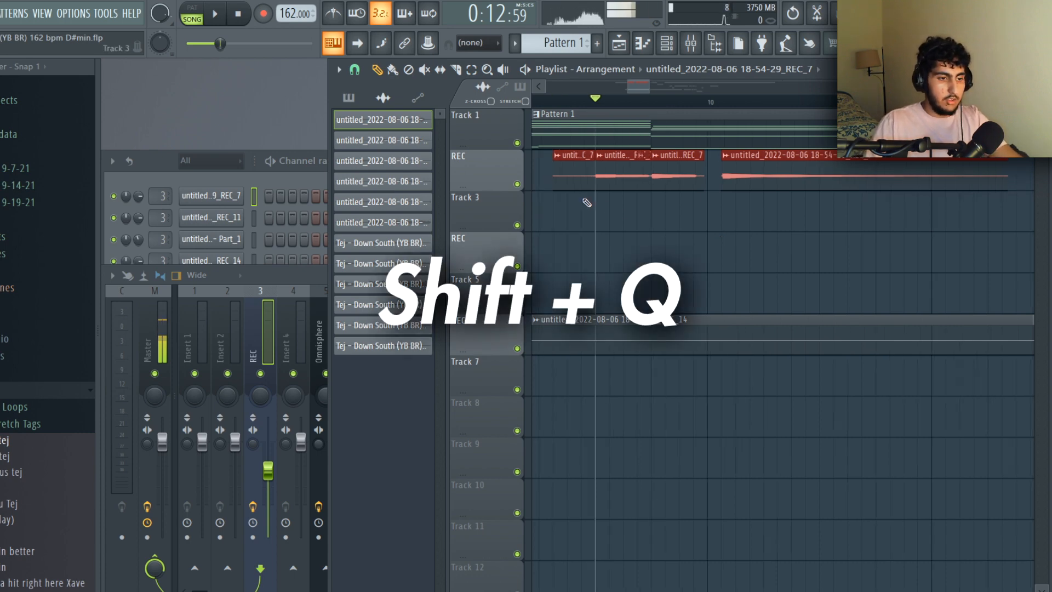
left_click(726, 248, "ctrl")
right_click(575, 176)
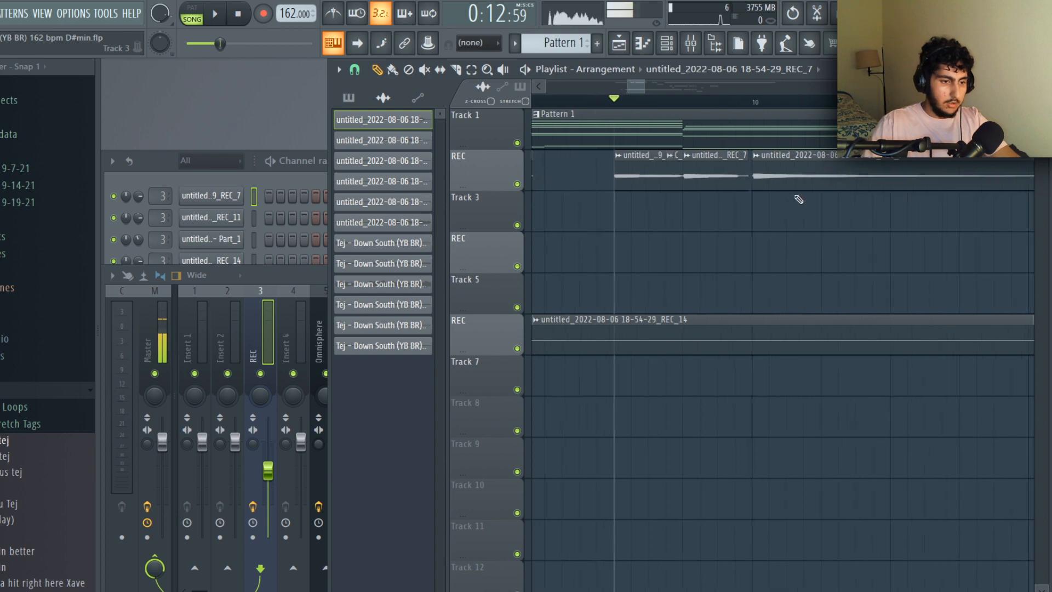
key("ctrl+z")
Select the recorded clips across the REC tracks up to Track 7 and arm the REC mixer track for recording
left_click_drag(779, 383, 604, 170)
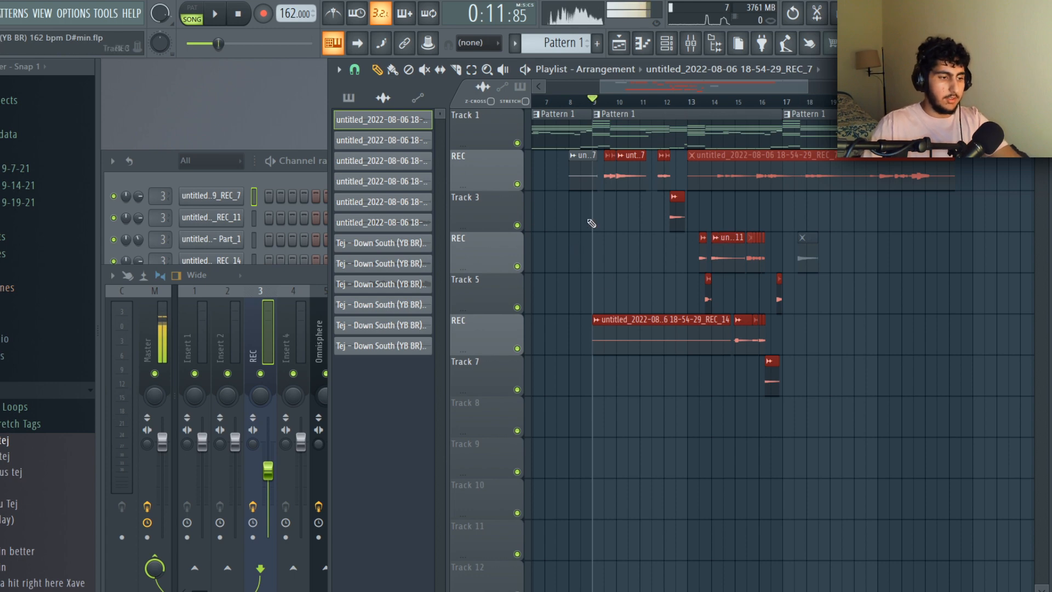
key("F9")
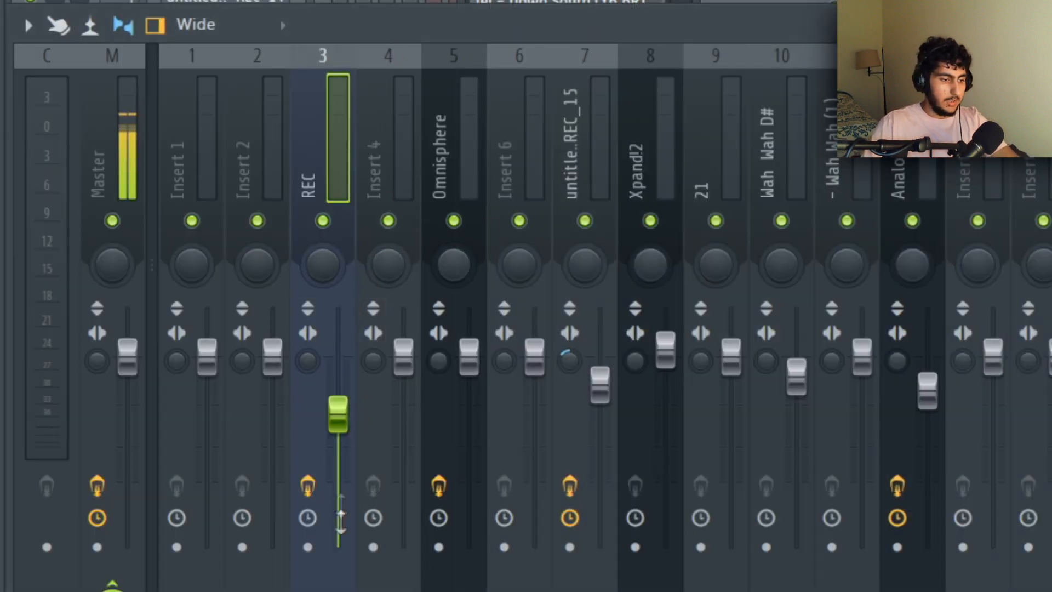
left_click(307, 547)
key("F5")
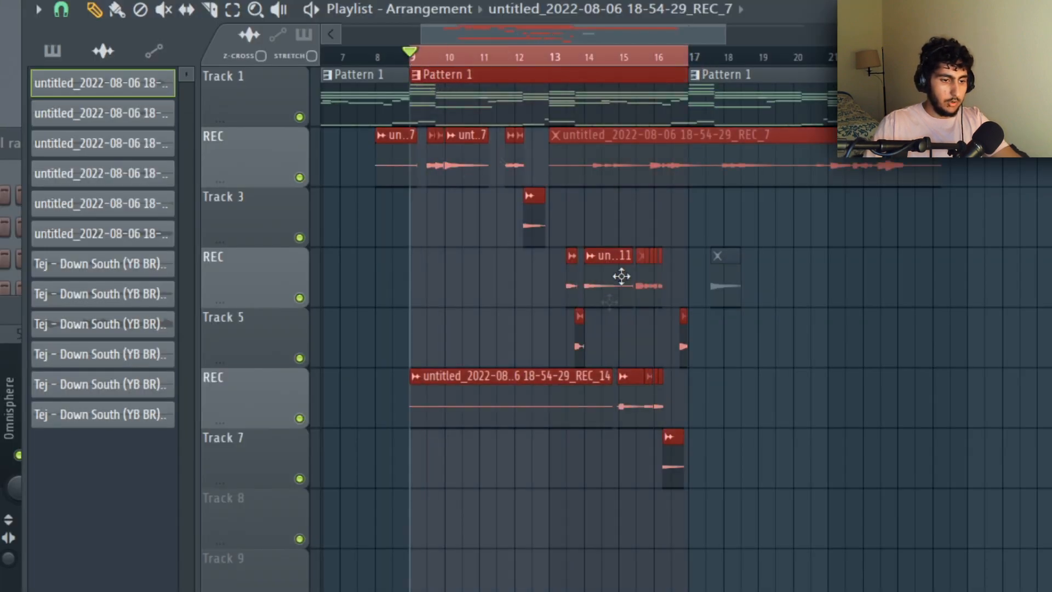
key("F9")
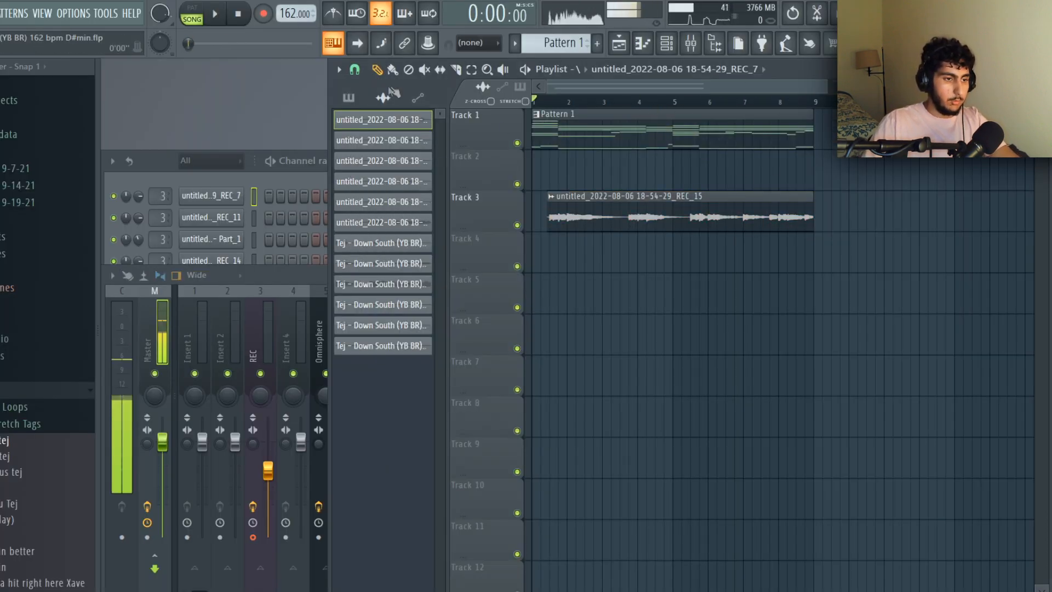
Play the arrangement holding the REC_15 clip and examine the Xpand!2 notes in the piano roll against the ghost chords
key("space")
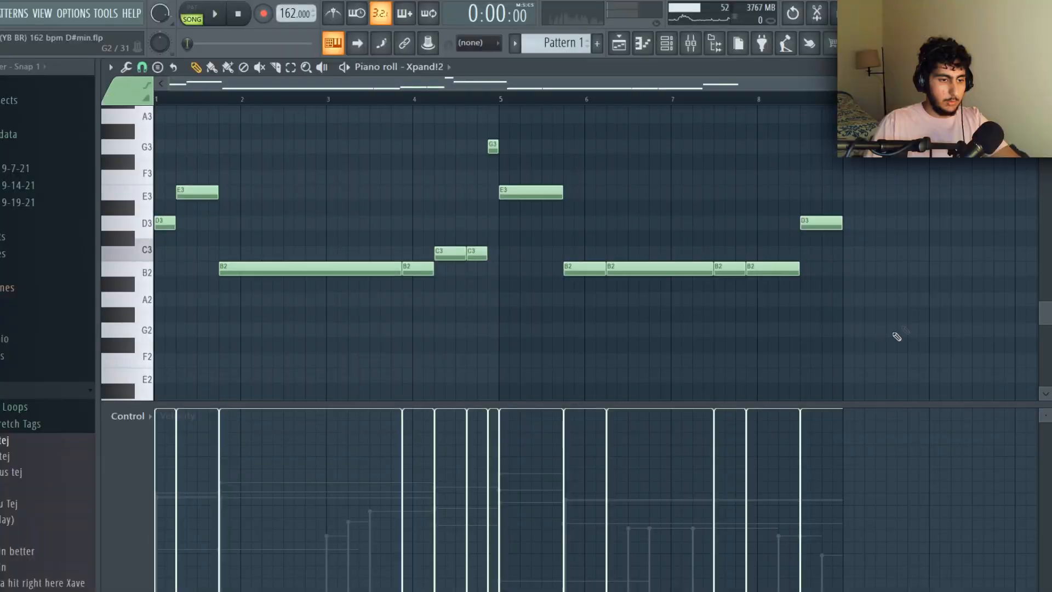
left_click_drag(899, 335, 186, 153)
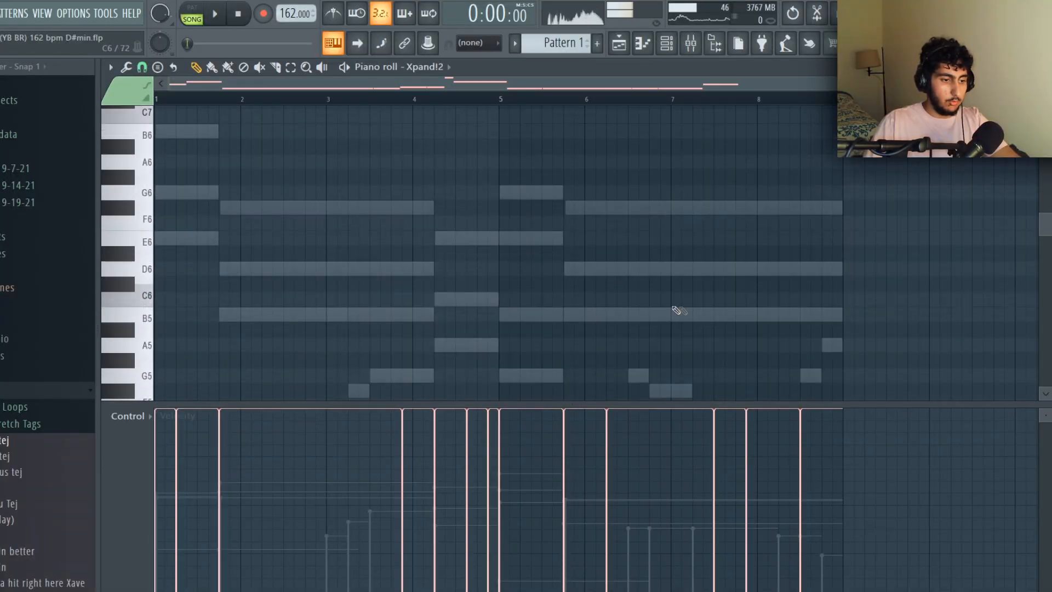
scroll(630, 293, "down", 6)
left_click_drag(427, 178, 495, 301)
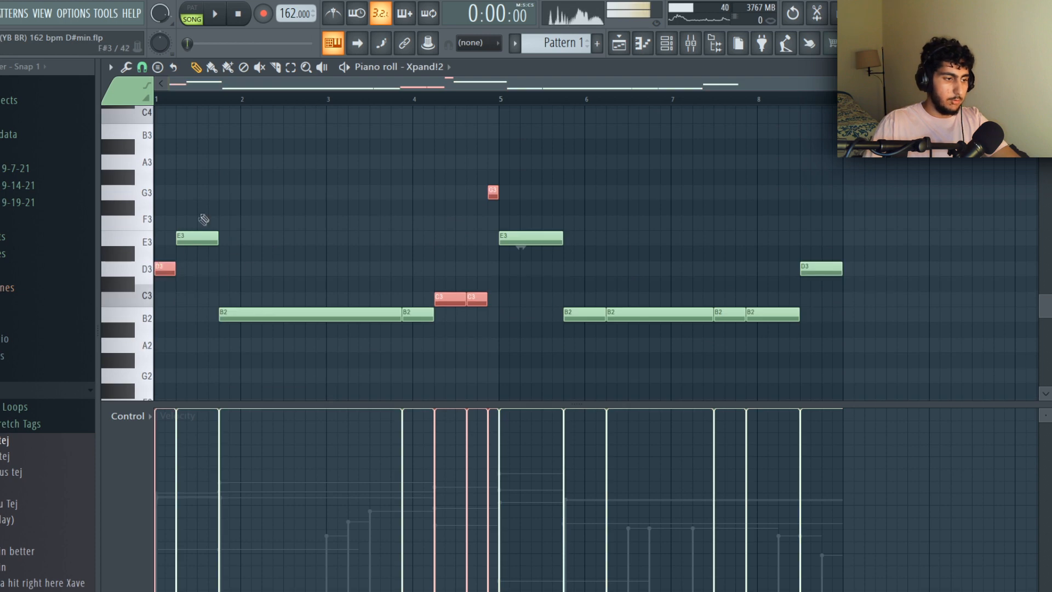
key("ctrl+d")
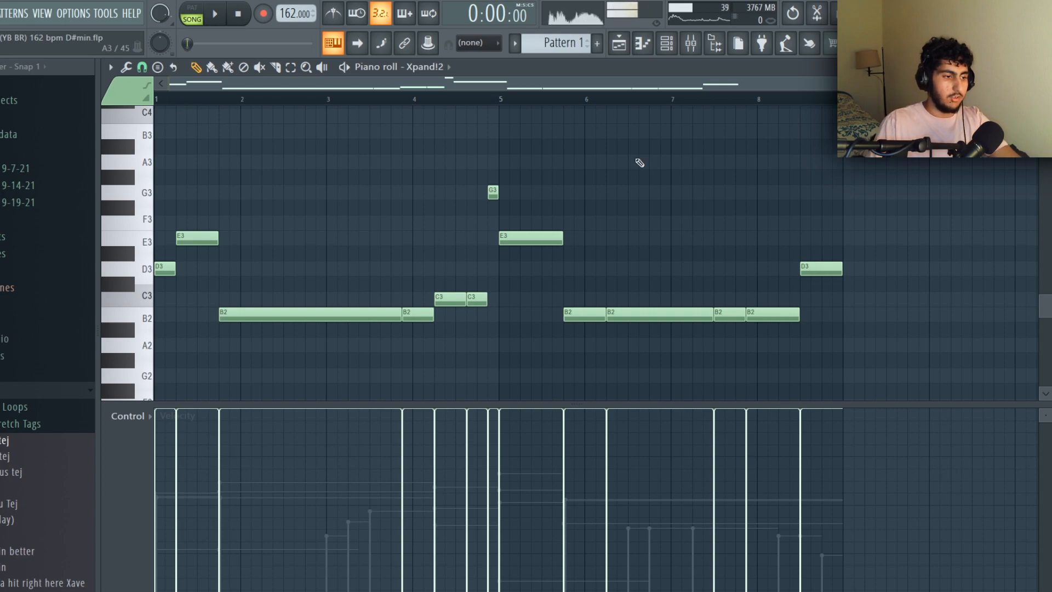
key("space")
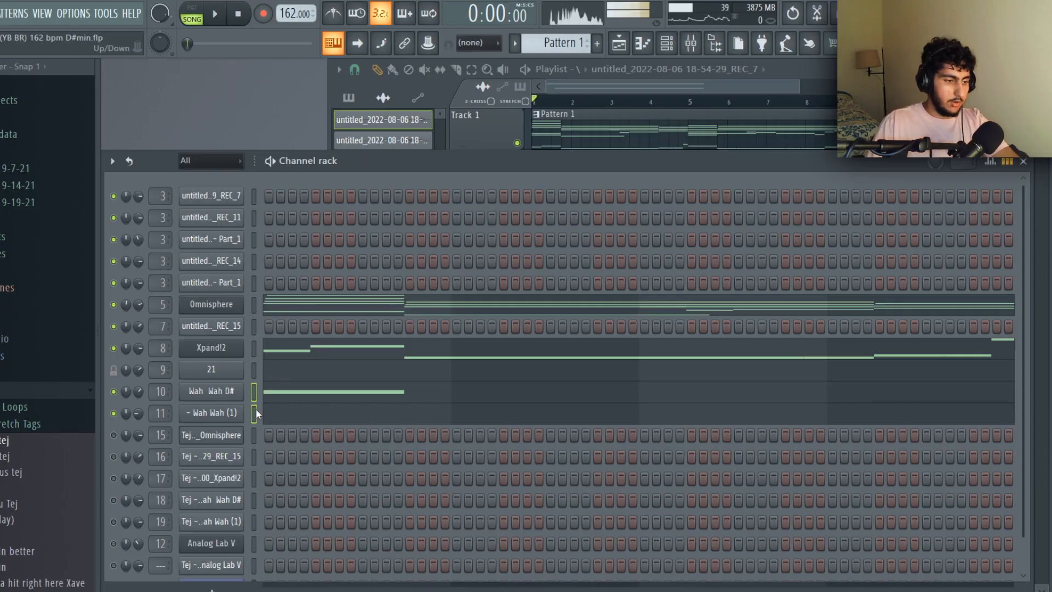
Check the sampler settings of the Wah Wah D# channel and the Wah Wah (1) channel in the channel rack
left_click(234, 392)
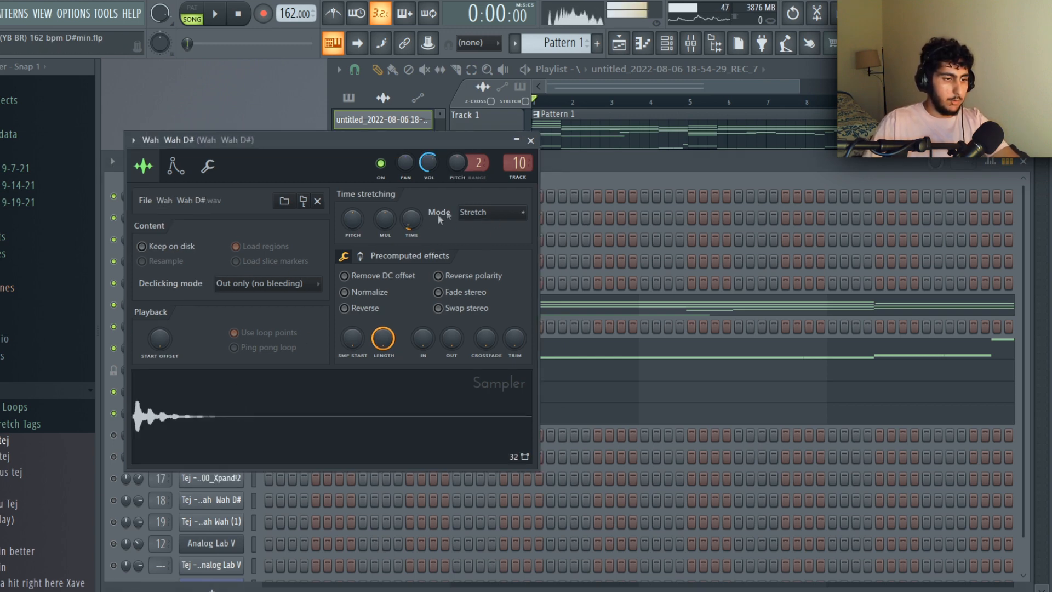
left_click(562, 176)
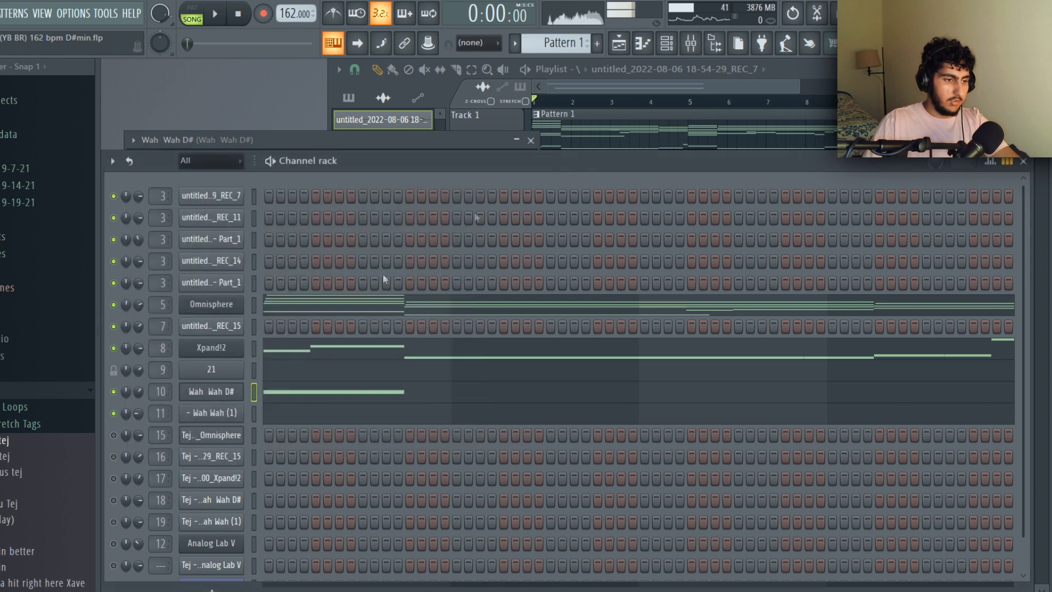
left_click(233, 414)
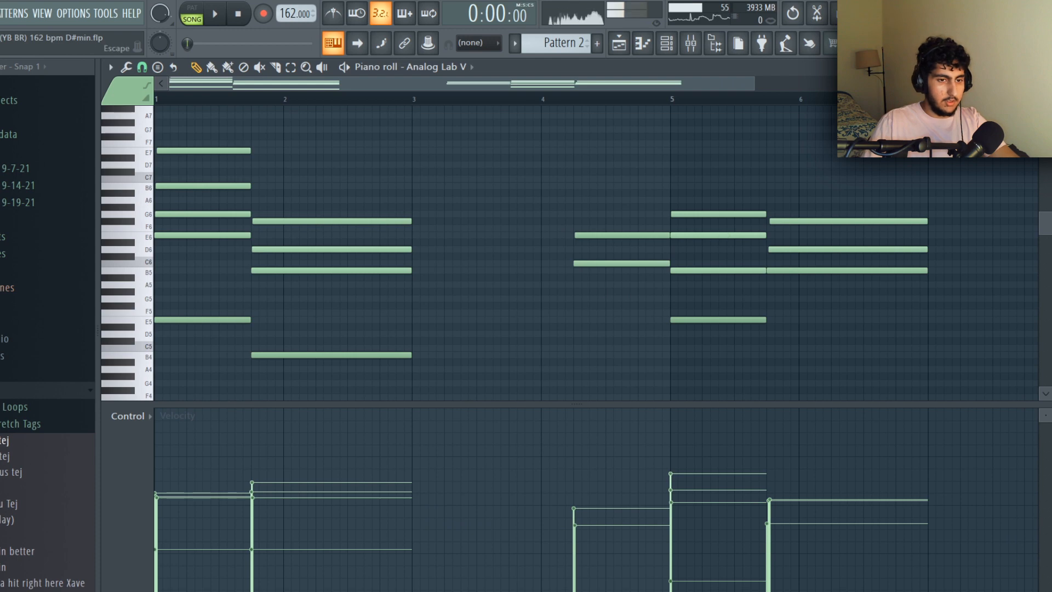
Examine Pattern 2's Analog Lab V chords in the piano roll and the high-pass curve in its Fruity parametric EQ 2
scroll(532, 219, "up", 5)
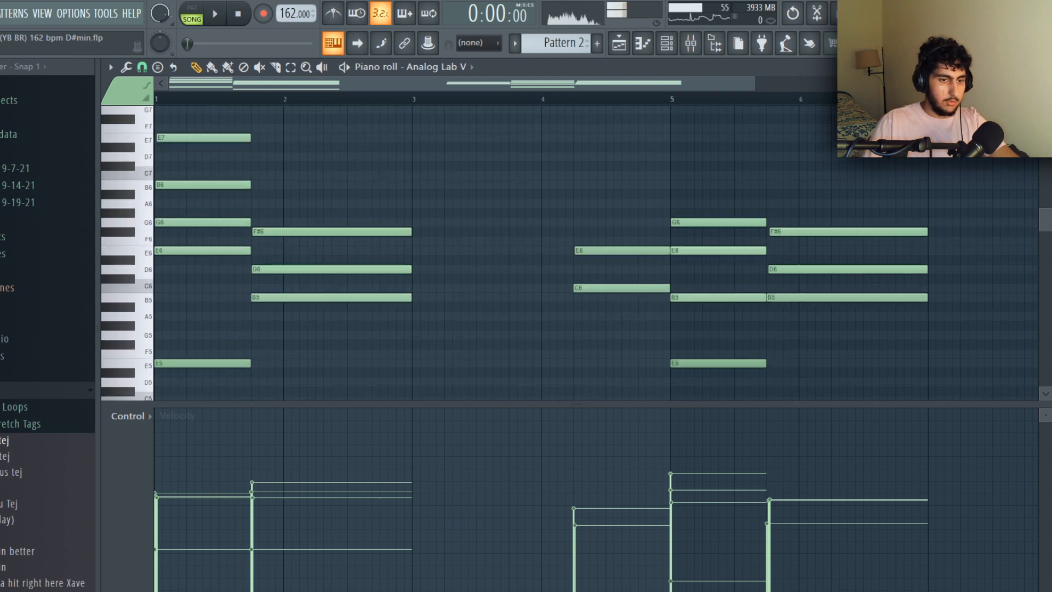
scroll(528, 213, "down", 4)
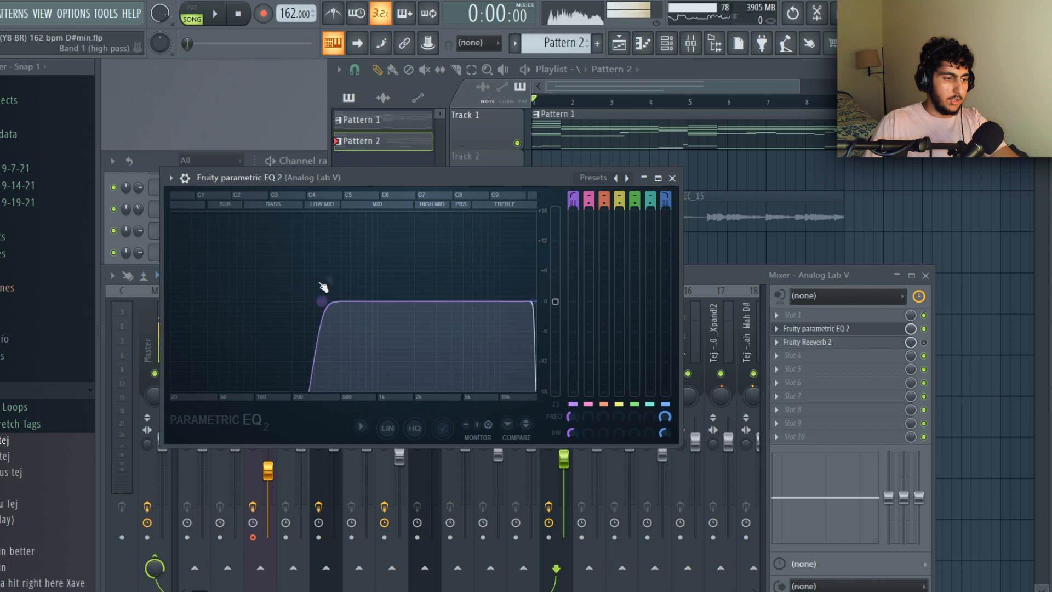
left_click(672, 178)
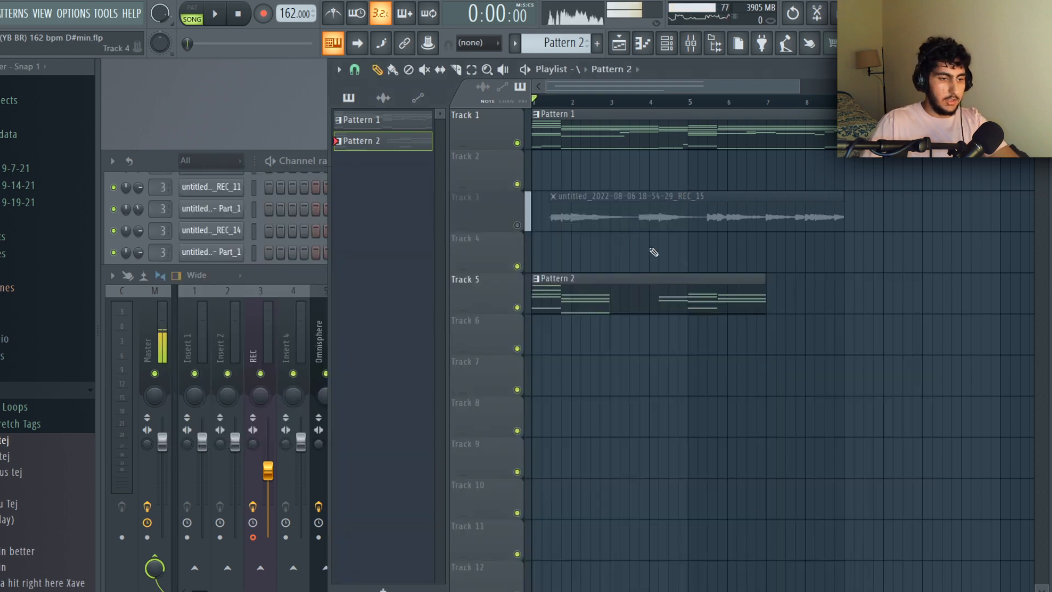
Switch the playlist to ARRANGEMNET 3 and highlight the volume automation clips on Track 7, then clear the selection
left_click(579, 70)
left_click(611, 123)
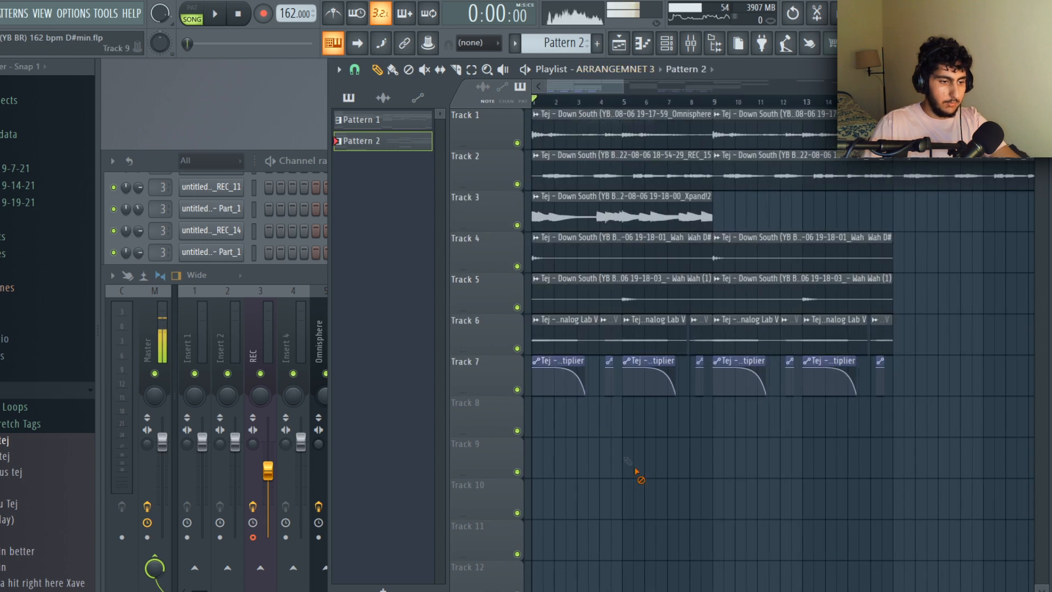
scroll(661, 387, "down", 2)
left_click_drag(884, 379, 566, 413)
left_click(594, 437, "ctrl")
Highlight the Wah Wah (1) clip on Track 5 and the Analog Lab V clips on Track 6, then clear the selection
scroll(516, 422, "up", 3)
scroll(624, 390, "up", 3)
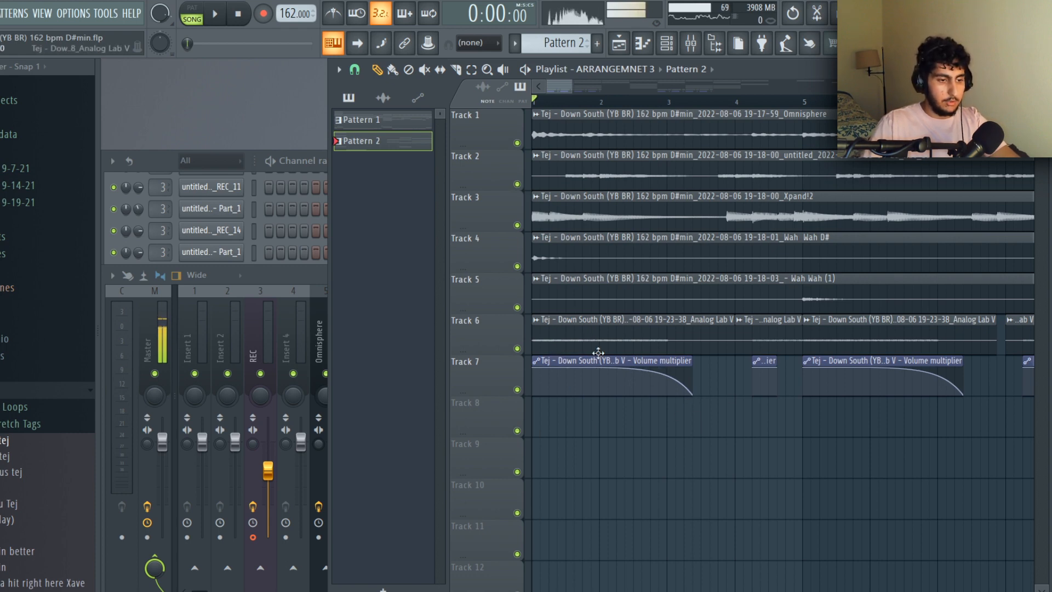
left_click(915, 334, "ctrl+shift")
left_click_drag(630, 279, 652, 336)
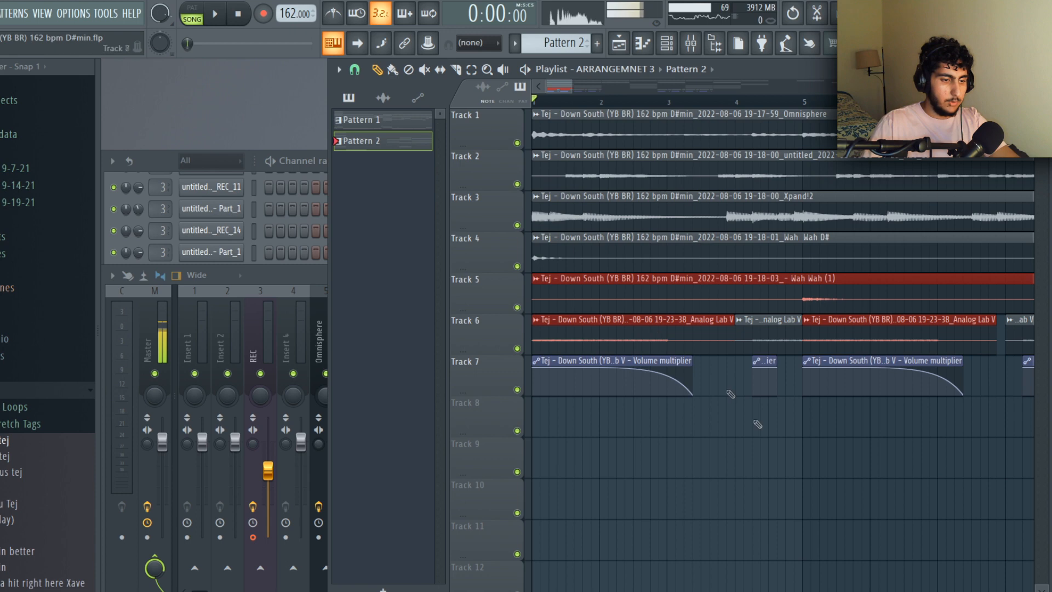
left_click(721, 417, "ctrl")
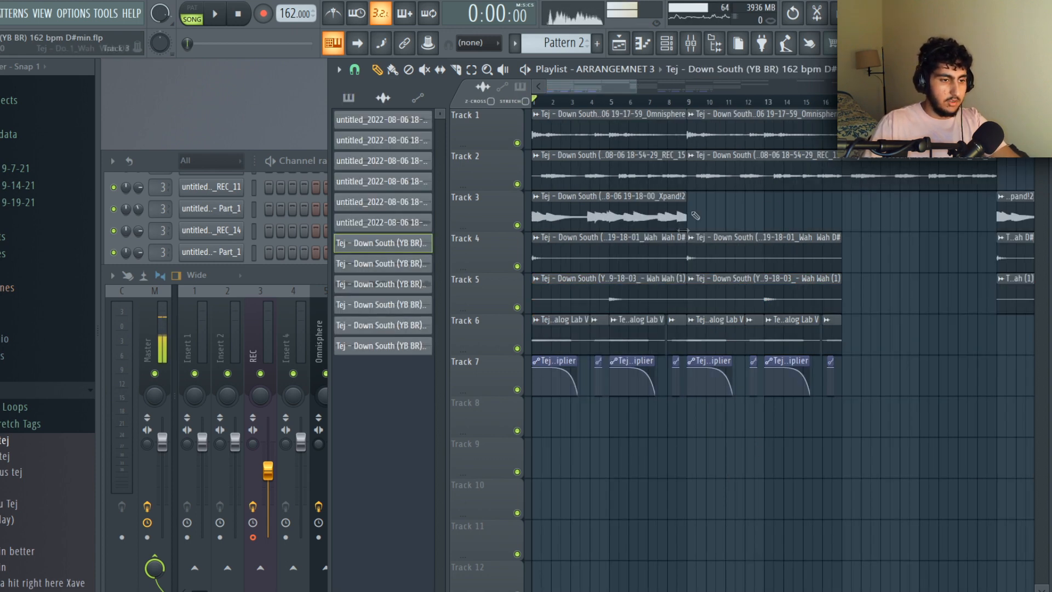
Check the time-stretching pitch of the Omnisphere audio clip on Track 1 and look over the rest of the arrangement
double_click(631, 135)
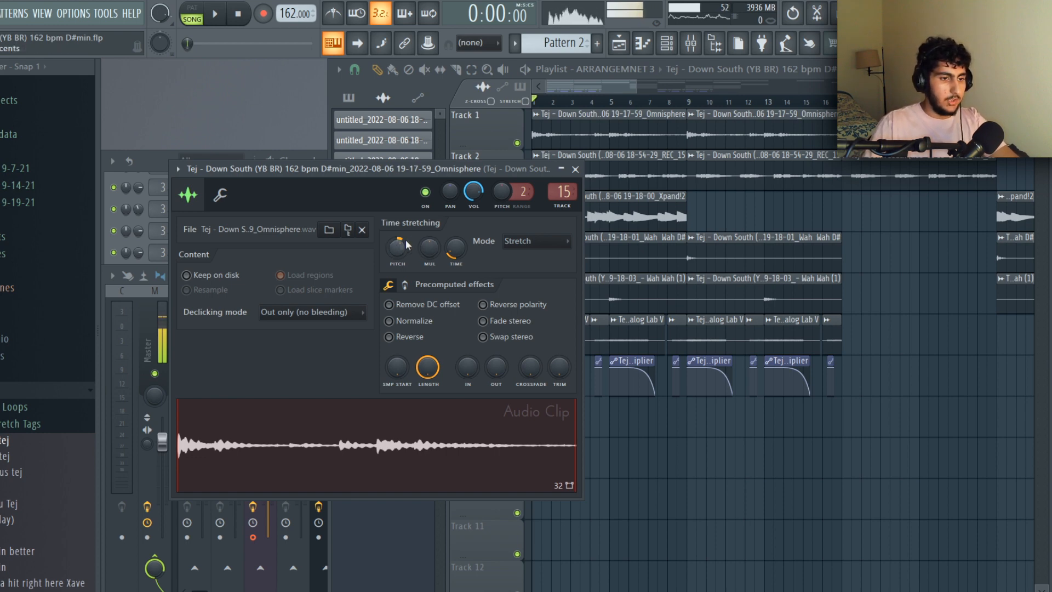
left_click(796, 204)
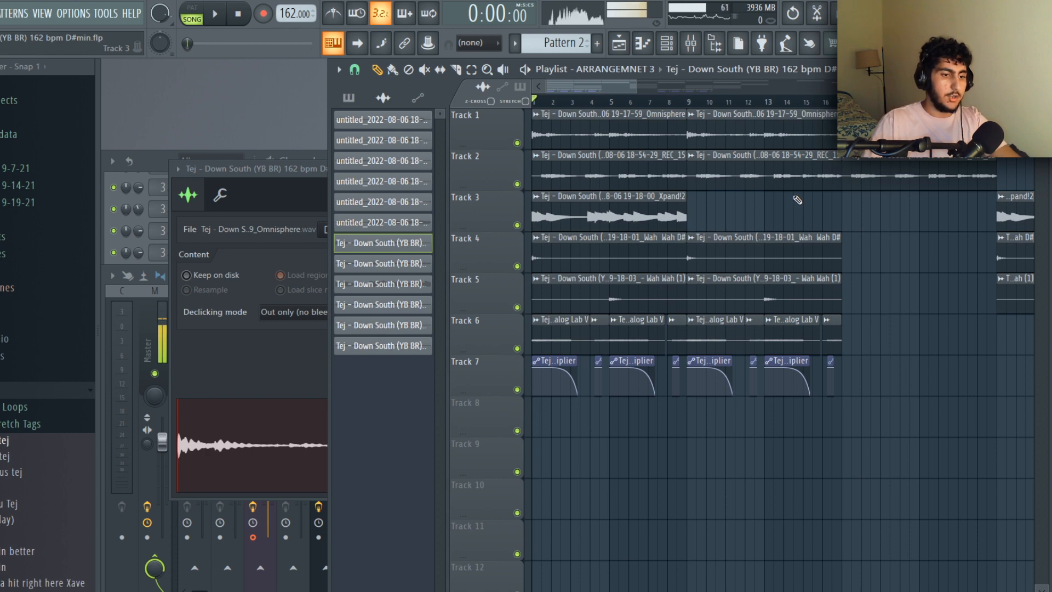
scroll(798, 233, "down", 4)
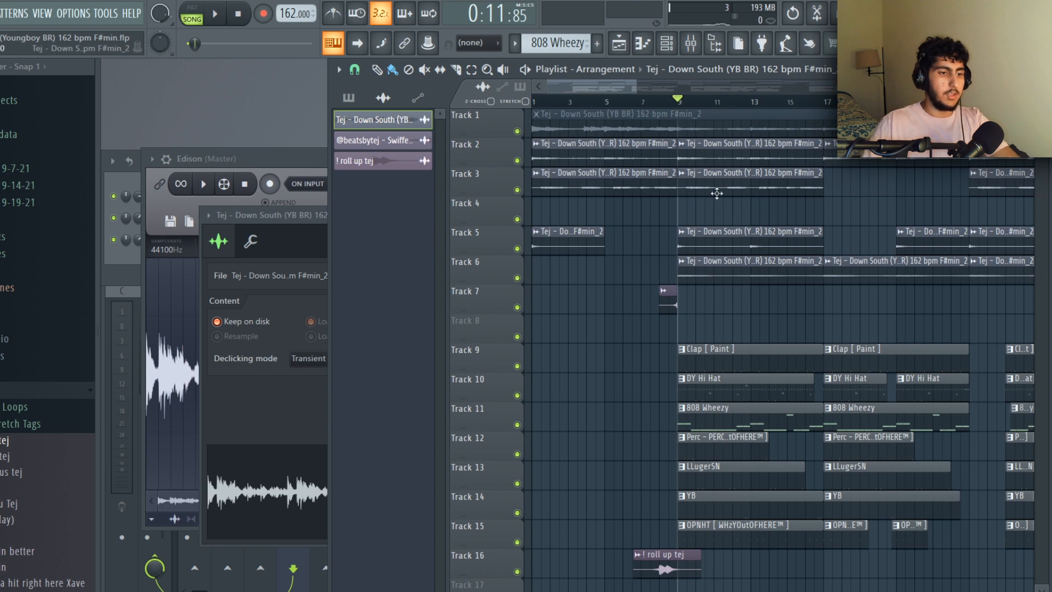
Check the time-stretching pitch of the Down South F#min_2 sample clip in the beat project's playlist
double_click(717, 193)
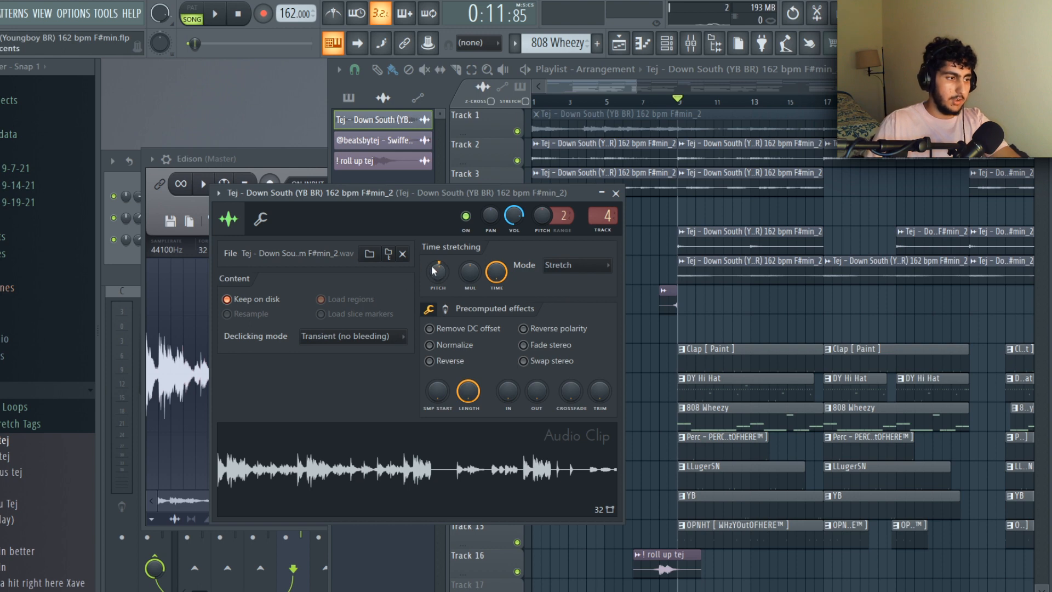
left_click(708, 214)
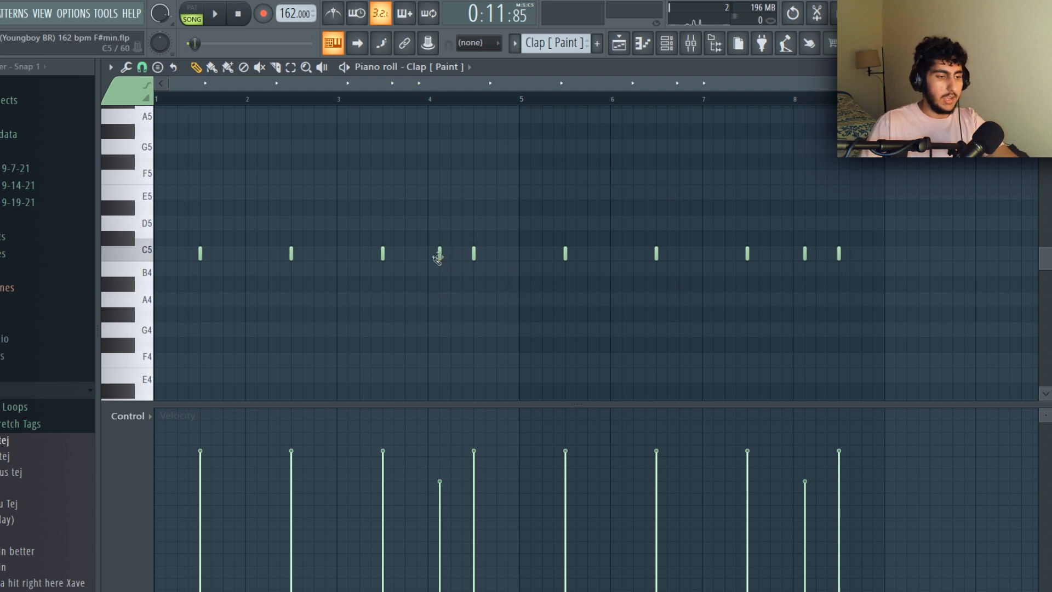
Play the Clap pattern in the piano roll and preview the DY Hi Hat sample in its sampler
key("space")
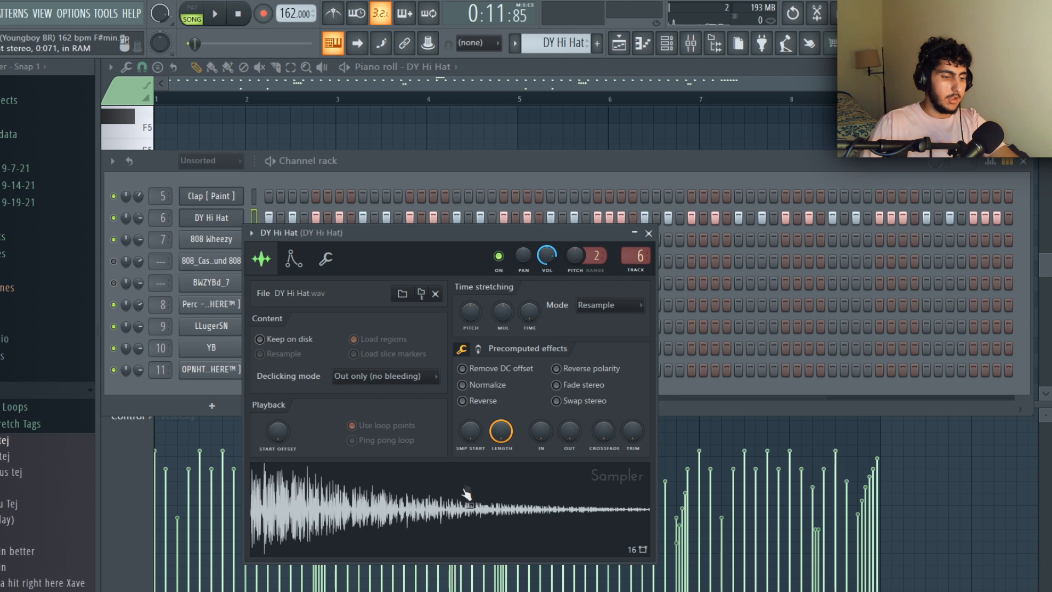
left_click(463, 499)
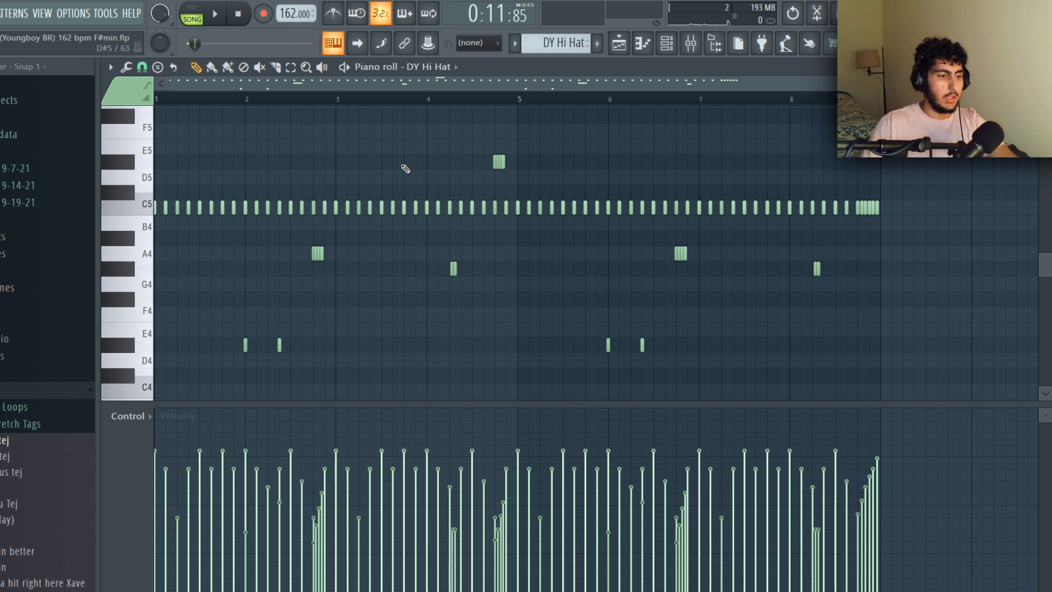
Highlight the pitched hi-hat rolls on D#5, A4 and G#4, clear the selection, and play the DY Hi Hat pattern
left_click_drag(728, 230, 293, 298)
left_click_drag(564, 153, 455, 189)
left_click_drag(871, 262, 778, 307)
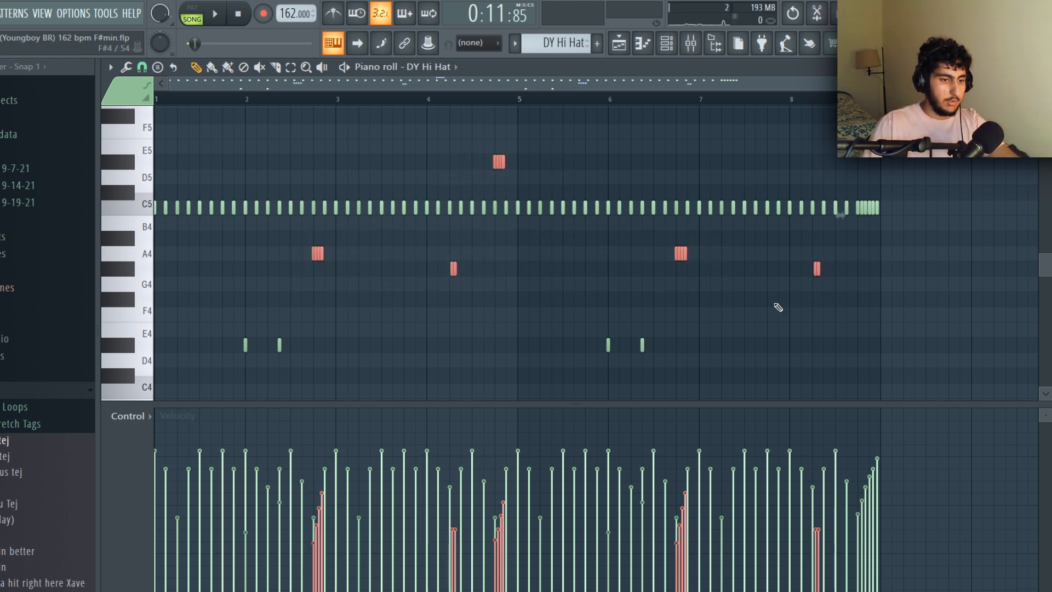
left_click(143, 68)
left_click(163, 171)
left_click(284, 163)
left_click_drag(909, 201, 853, 226)
left_click(862, 181, "ctrl")
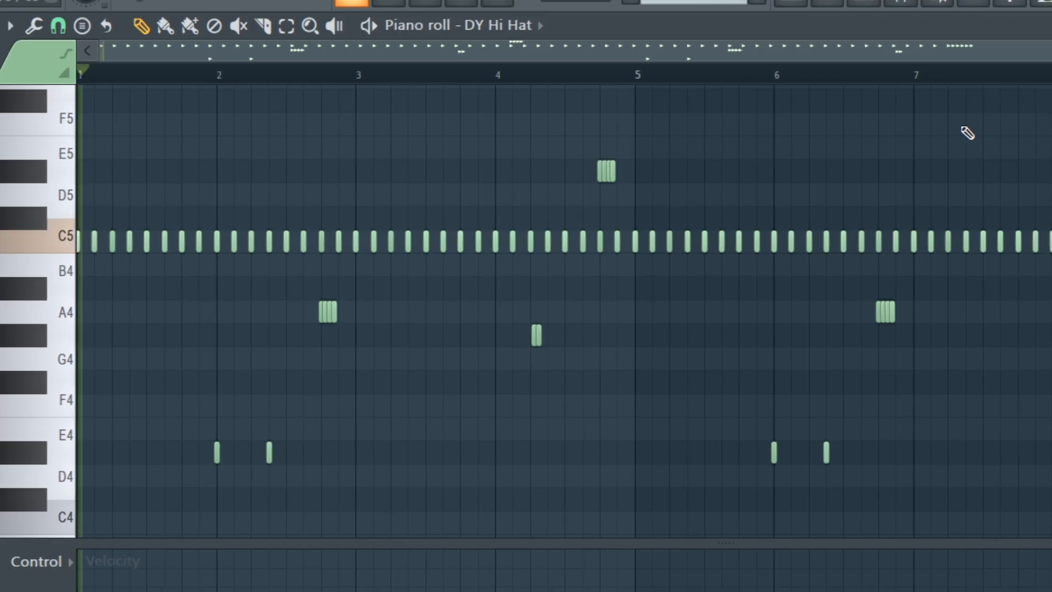
key("space")
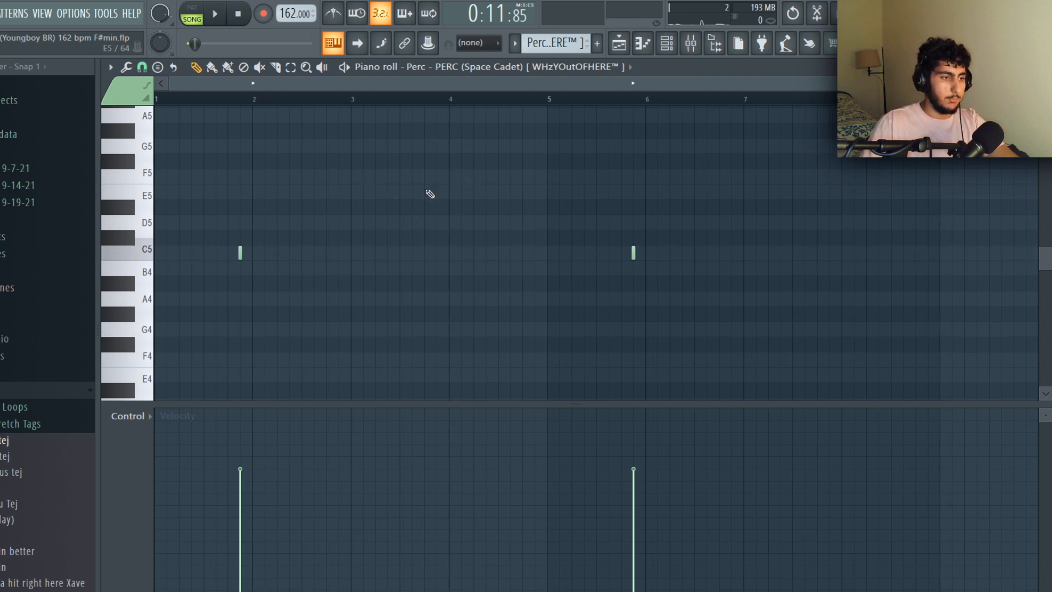
Play the Perc pattern, inspect the LLugerSN sample, and play its snare pattern in the piano roll
key("space")
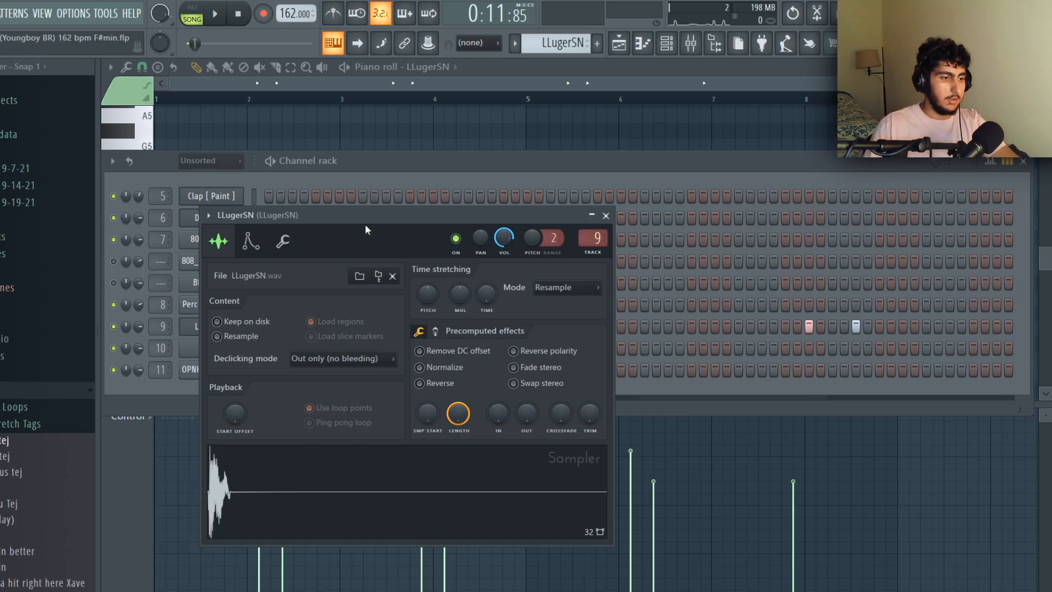
left_click_drag(366, 229, 385, 200)
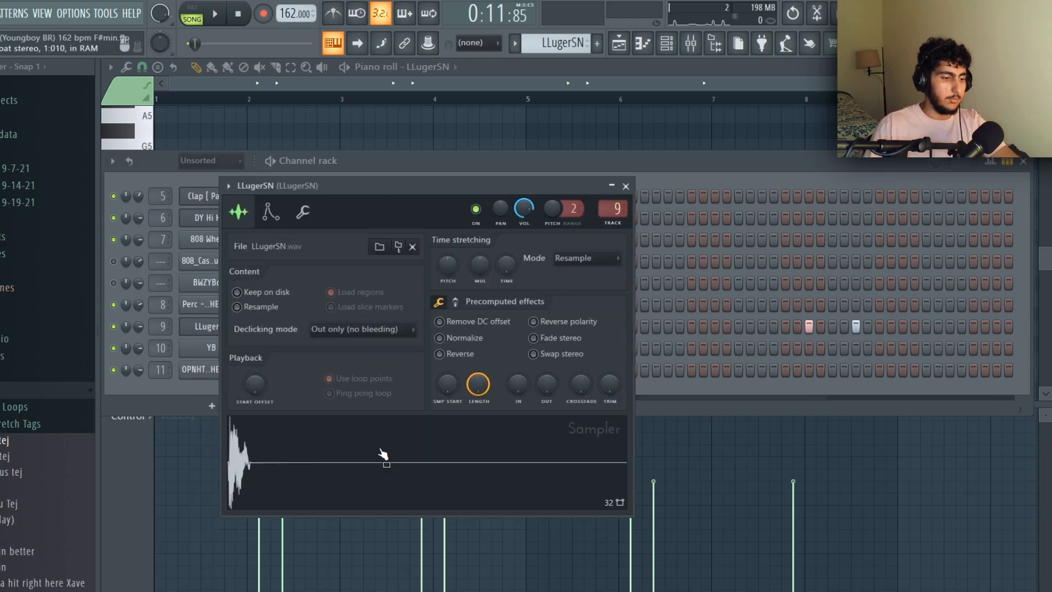
key("F7")
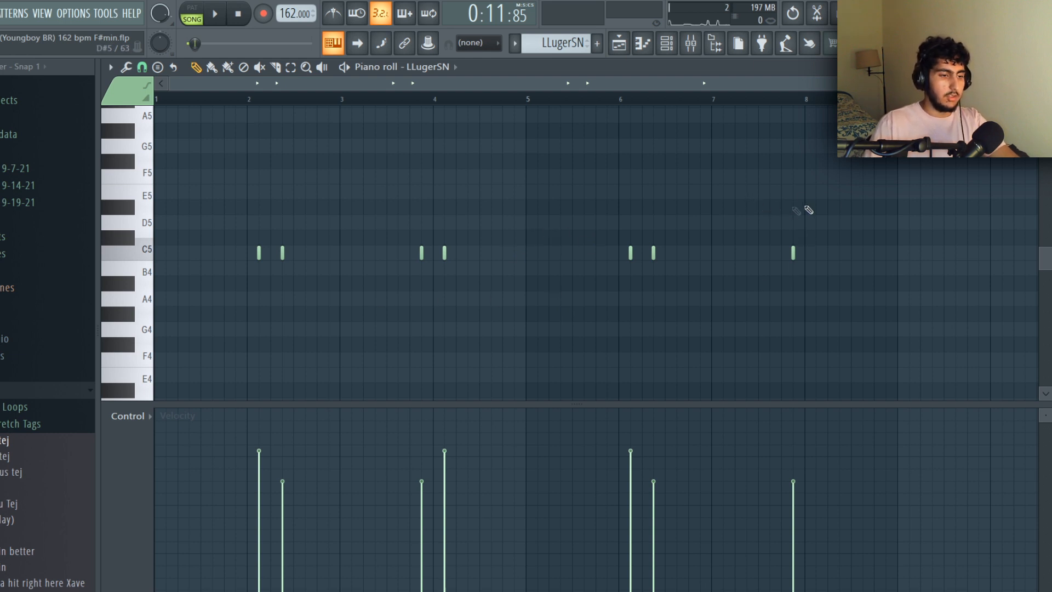
key("space")
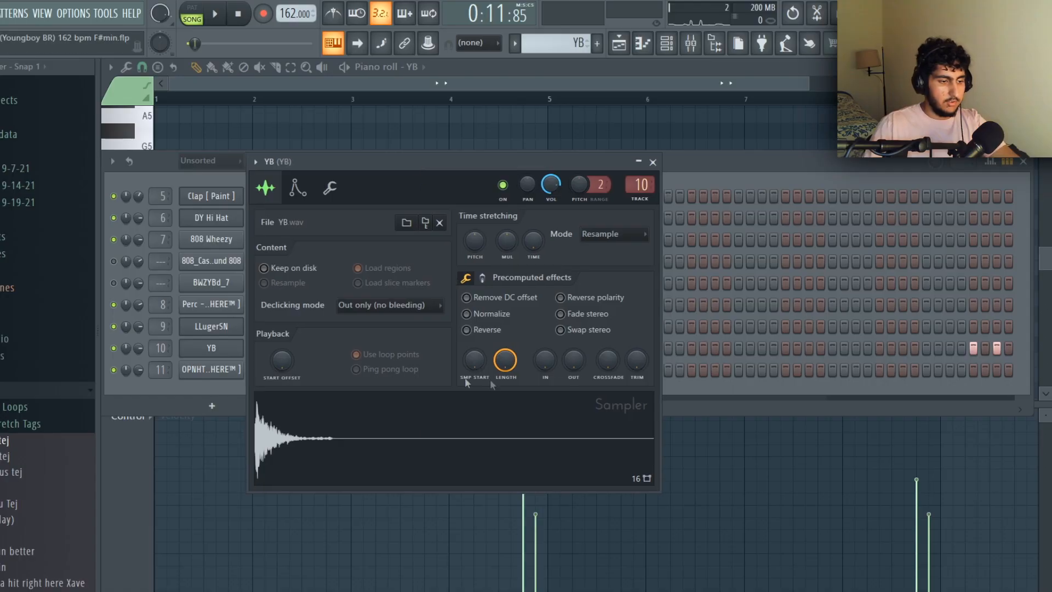
Highlight the YB notes on C5 in the piano roll, clear the selection, and play the pattern
left_click(570, 144)
left_click_drag(963, 306, 512, 220)
left_click(544, 174, "ctrl")
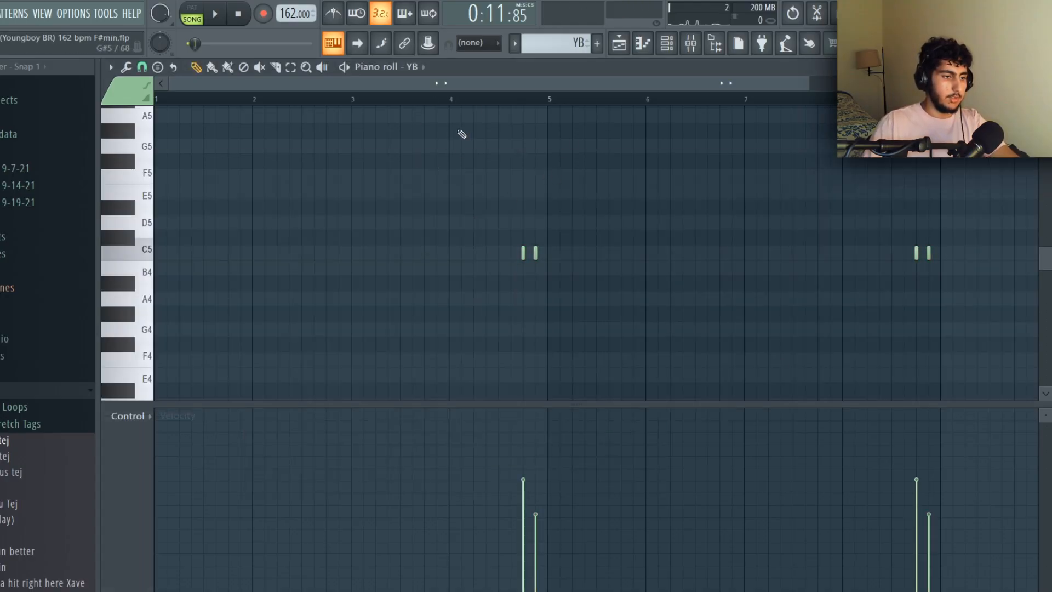
left_click(360, 99)
key("space")
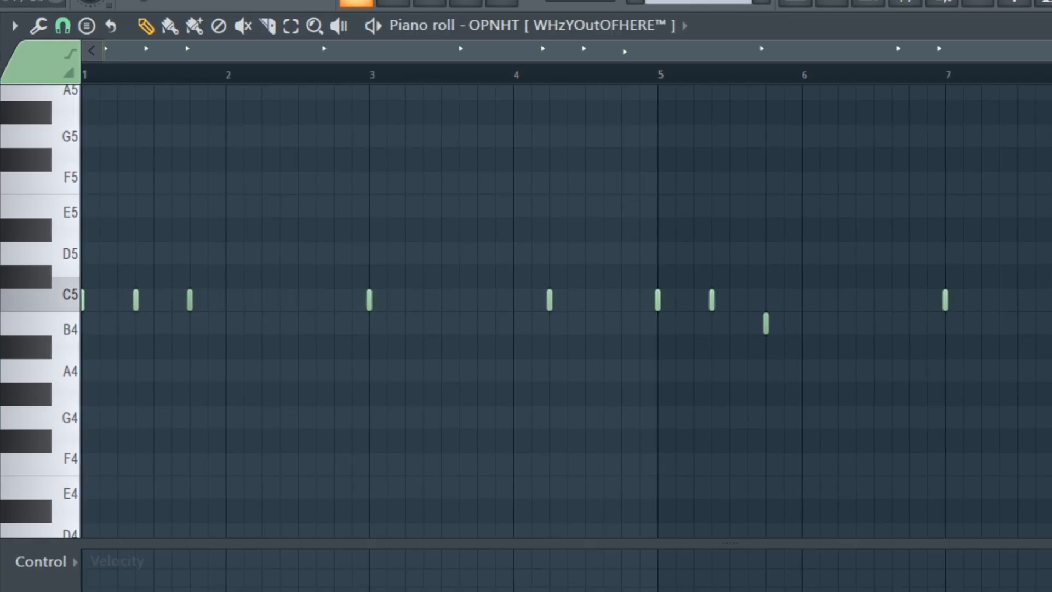
Play the OPNHT open-hat pattern and the 808 Wheezy bass pattern in the piano roll
key("space")
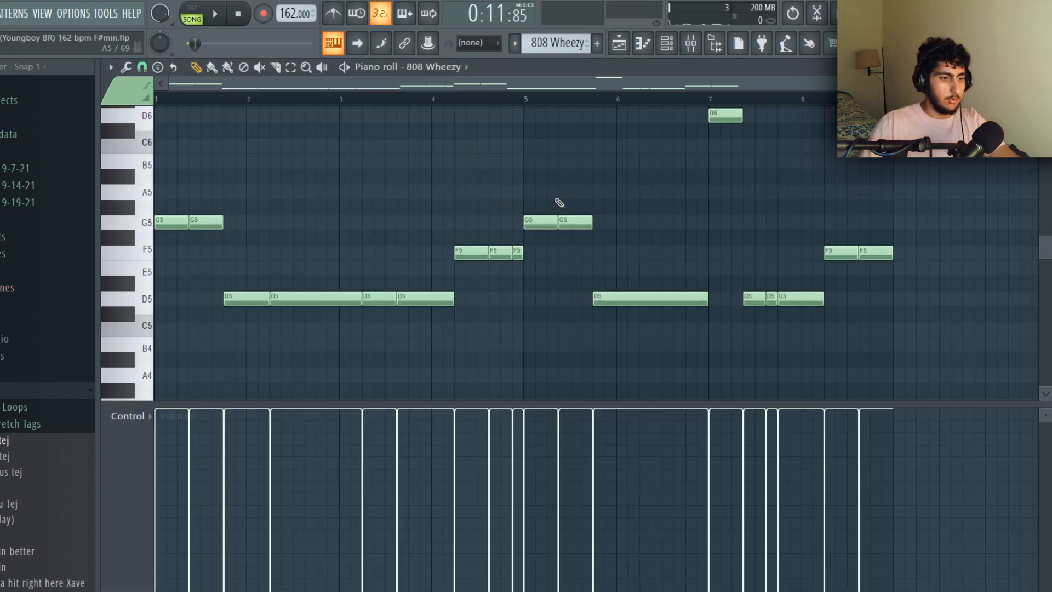
scroll(559, 203, "up", 2)
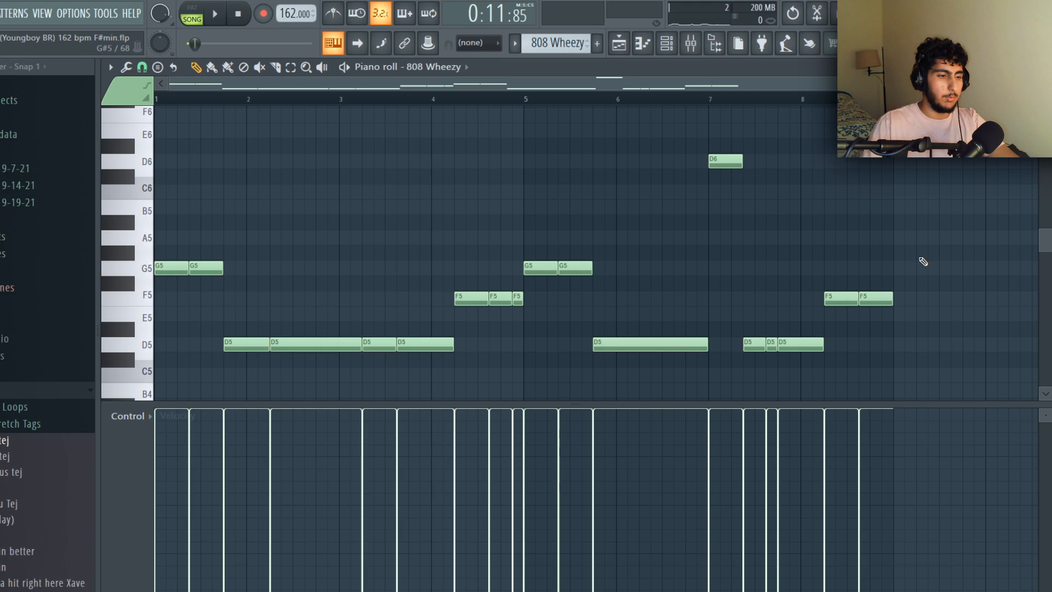
key("space")
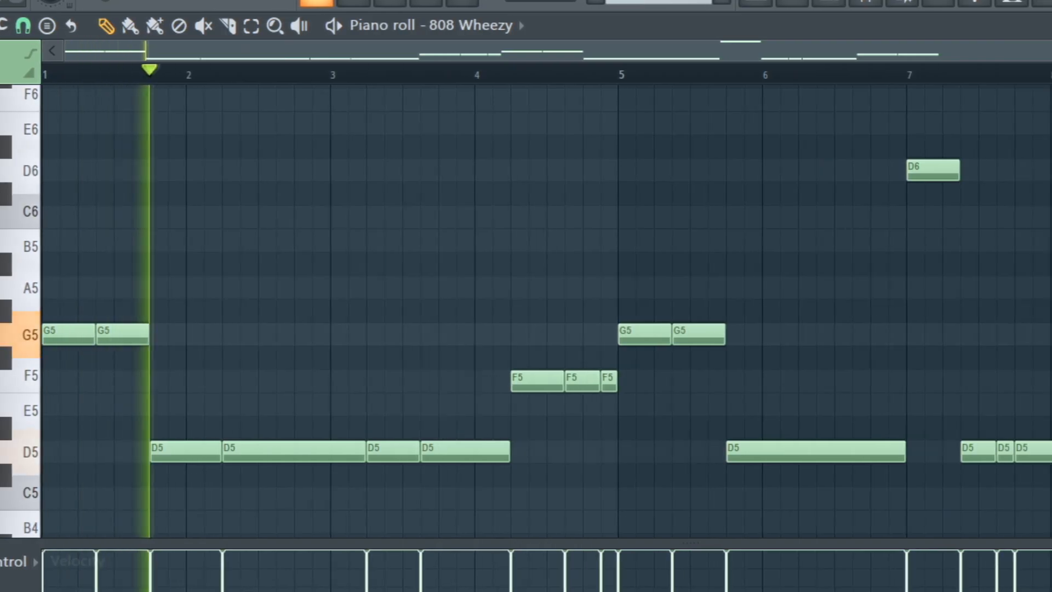